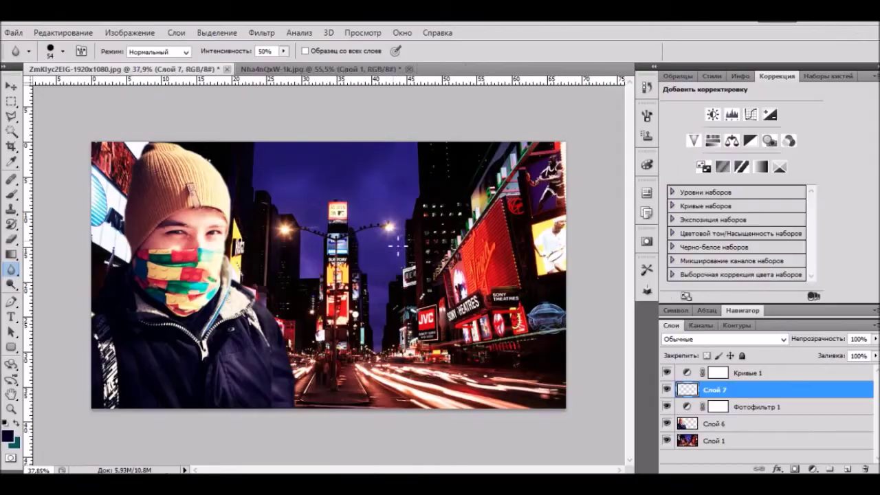
Paste the fiery nebula picture into the composite and enlarge it over the city scene
key("ctrl+v")
key("ctrl+t")
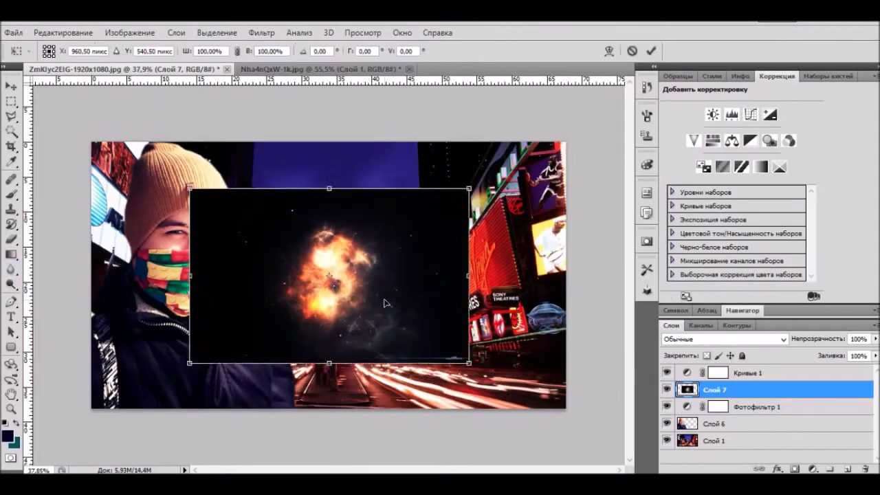
left_click_drag(385, 305, 286, 257)
left_click_drag(371, 318, 566, 410)
key("Return")
Place the nebula layer (Слой 7) beneath the portrait layer and set its blend mode to Экран
left_click_drag(758, 407, 765, 382)
left_click_drag(716, 407, 720, 447)
left_click(723, 340)
left_click(686, 119)
Enlarge the nebula with Free Transform and position its glow behind the man's head
key("ctrl+t")
left_click_drag(344, 274, 178, 281)
left_click_drag(400, 149, 438, 75)
left_click_drag(438, 415, 437, 423)
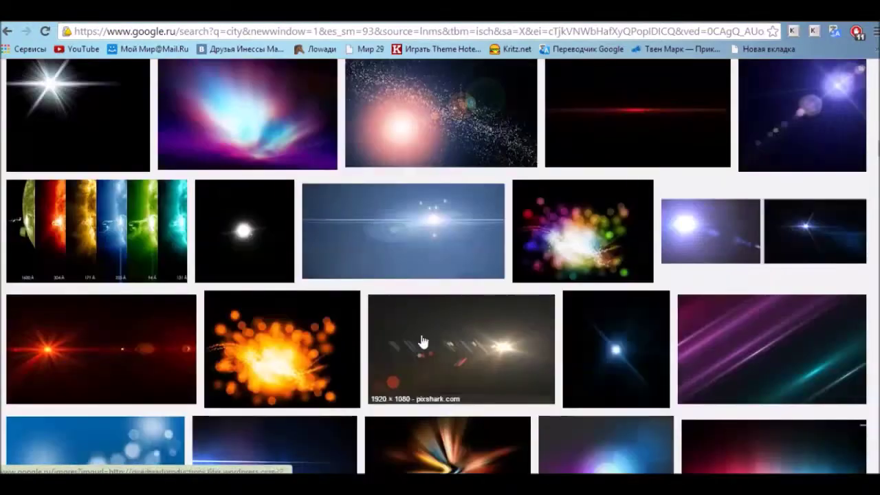
Copy the blue-purple optical flare picture from the browser's image results into the Photoshop composite and set its blend mode to Экран
scroll(460, 329, "down", 8)
left_click(495, 275)
right_click(286, 216)
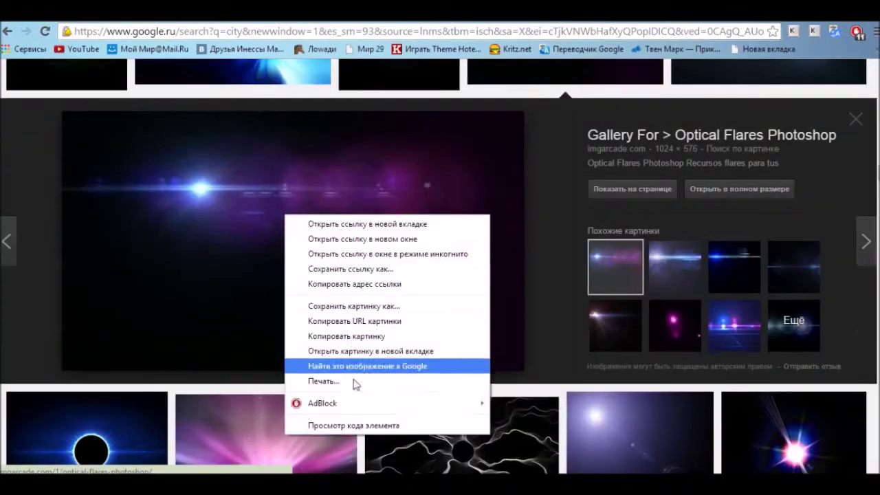
left_click(347, 336)
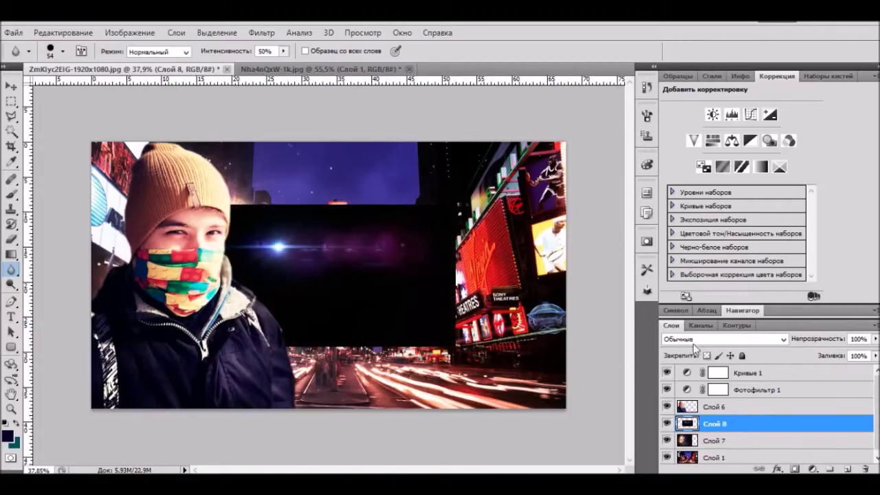
left_click(693, 339)
left_click(687, 124)
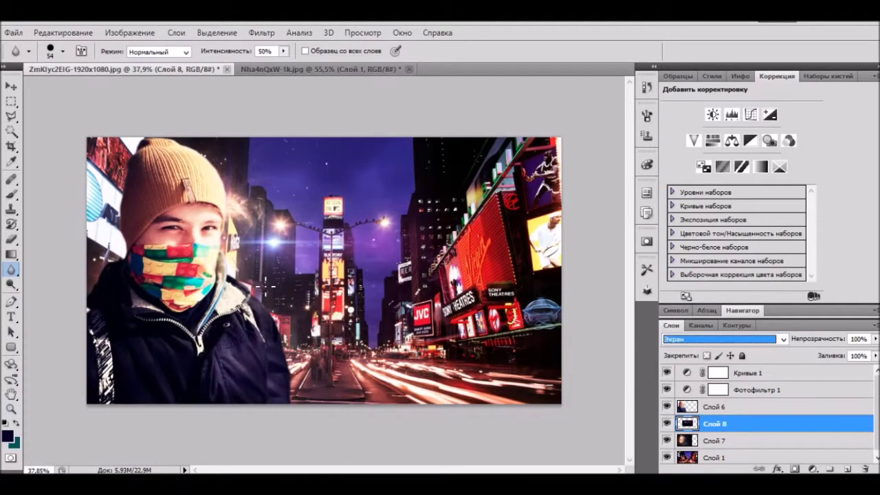
Enlarge the blue flare with Free Transform and center its light on the street lamp beside the billboards
key("ctrl+t")
left_click_drag(197, 271, 55, 271)
left_click_drag(253, 342, 253, 455)
left_click_drag(451, 327, 597, 319)
left_click_drag(167, 383, 373, 317)
key("Return")
key("r")
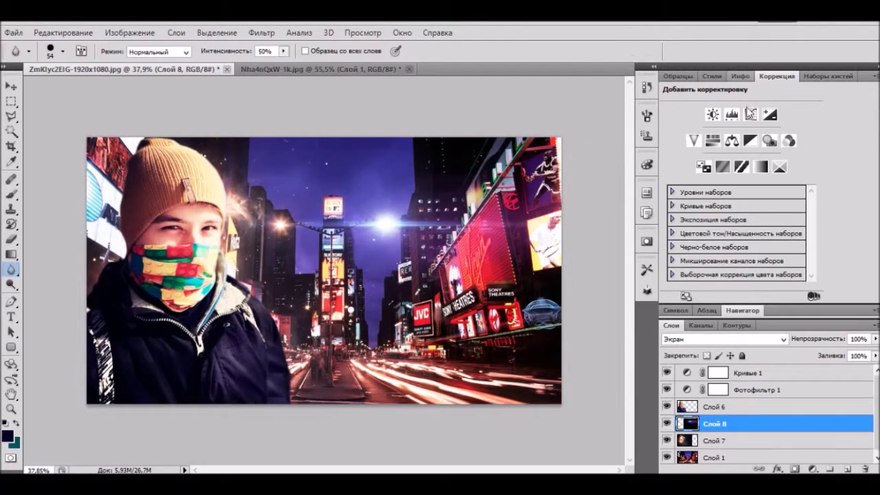
Add a Photo Filter adjustment above the flare layer with a light orange color, 58% density and Preserve Luminosity off
left_click(768, 141)
left_click(762, 135)
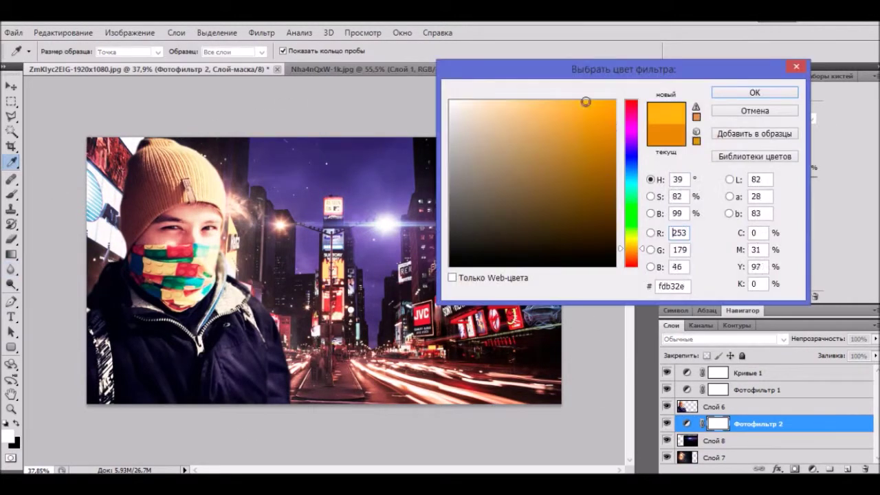
left_click(632, 245)
left_click(280, 224)
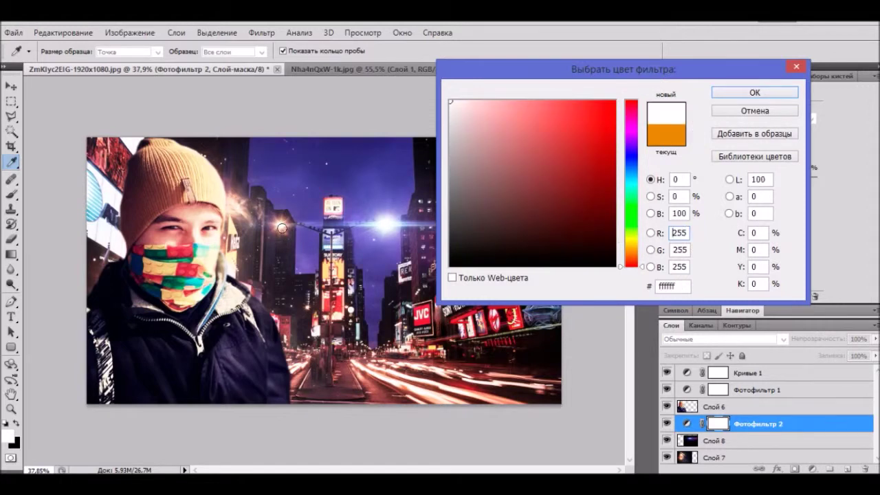
left_click(631, 255)
left_click_drag(579, 159, 512, 100)
left_click(754, 93)
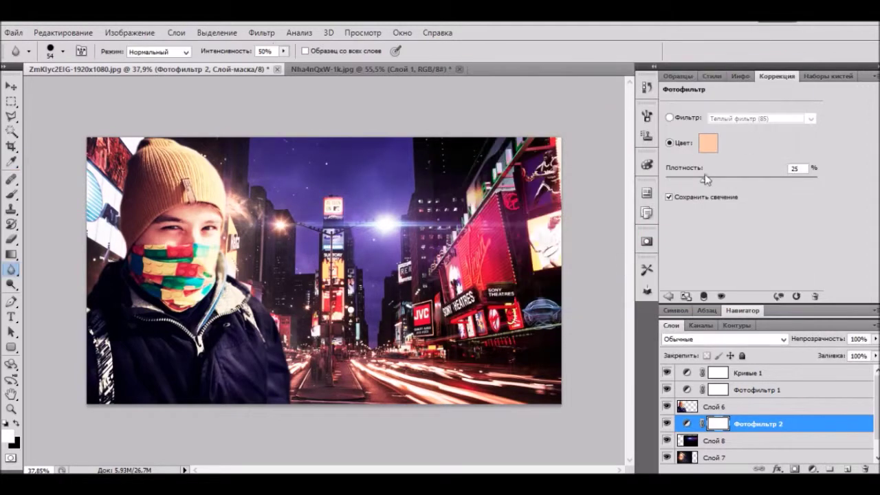
left_click(728, 195)
left_click_drag(817, 180, 753, 180)
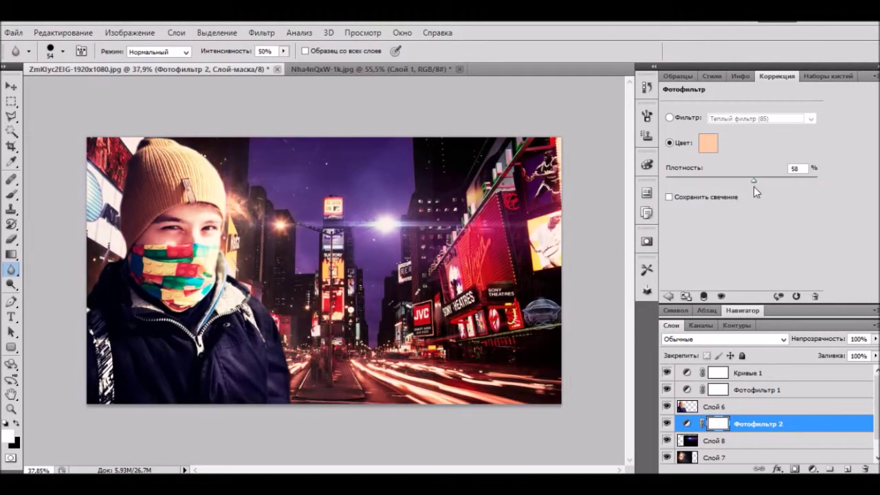
left_click(742, 441)
left_click(262, 32)
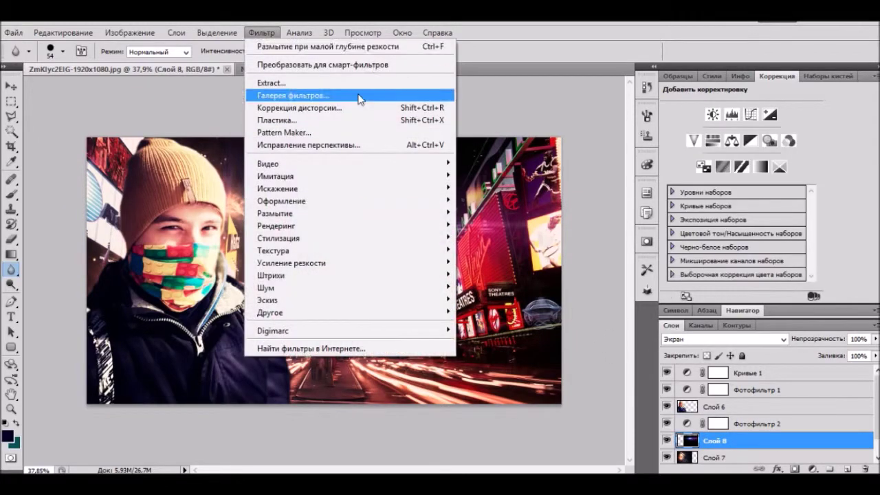
left_click(358, 95)
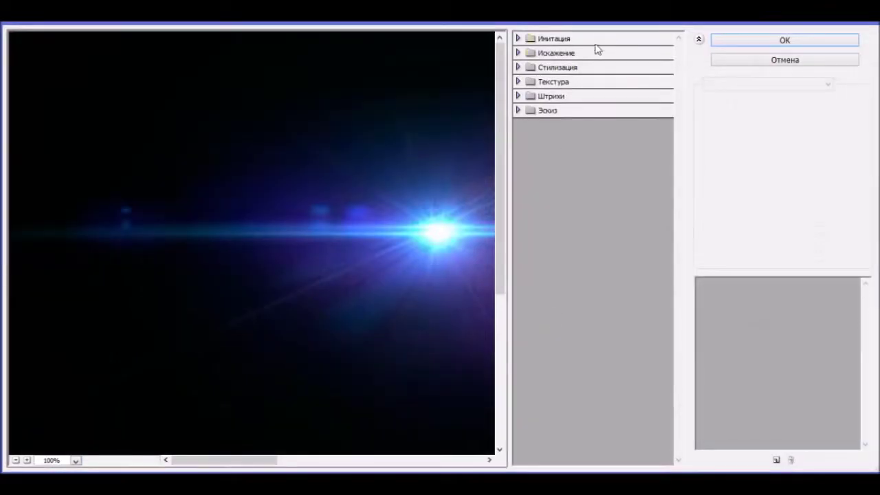
left_click(542, 97)
left_click(542, 81)
left_click(542, 81)
left_click(773, 61)
Apply a Lens Blur with radius 13 to the city background layer (Слой 1)
scroll(733, 454, "down", 2)
left_click(734, 454)
left_click(261, 32)
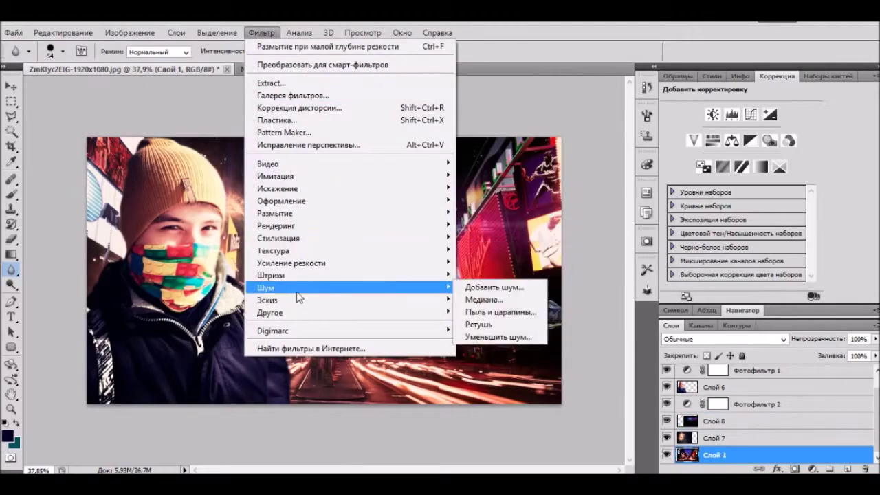
left_click(536, 210)
key("Return")
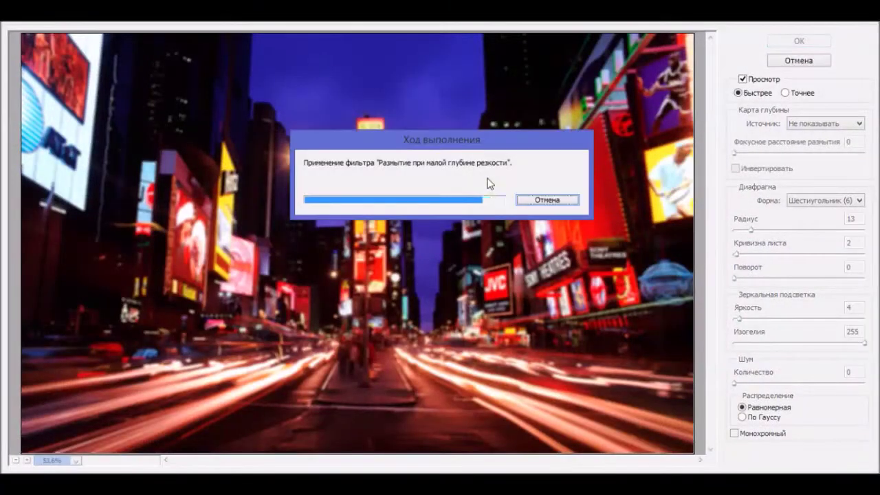
Copy the selected area of the blue flare layer (Слой 8) to a new layer and set its blend mode to Экран
left_click(714, 420)
key("m")
left_click_drag(221, 137, 562, 375)
key("v")
key("ctrl+j")
left_click(714, 339)
left_click(695, 115)
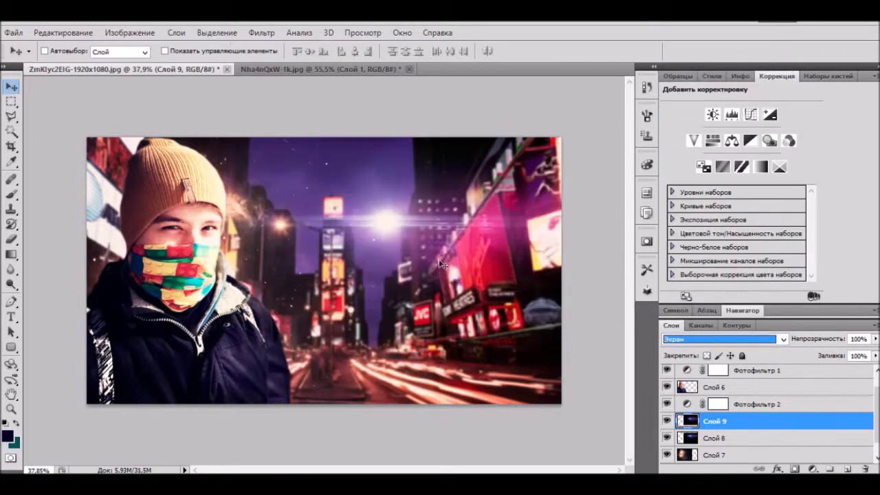
Flip the flare copy vertically and place its light on the street lamp nearer the man
key("ctrl+t")
left_click_drag(418, 262, 319, 290)
right_click(319, 290)
left_click(351, 282)
left_click_drag(307, 334, 306, 237)
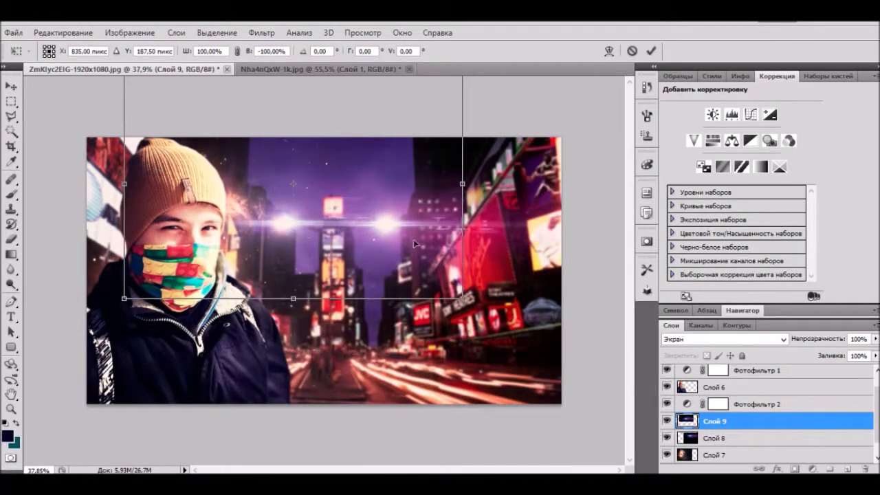
key("Return")
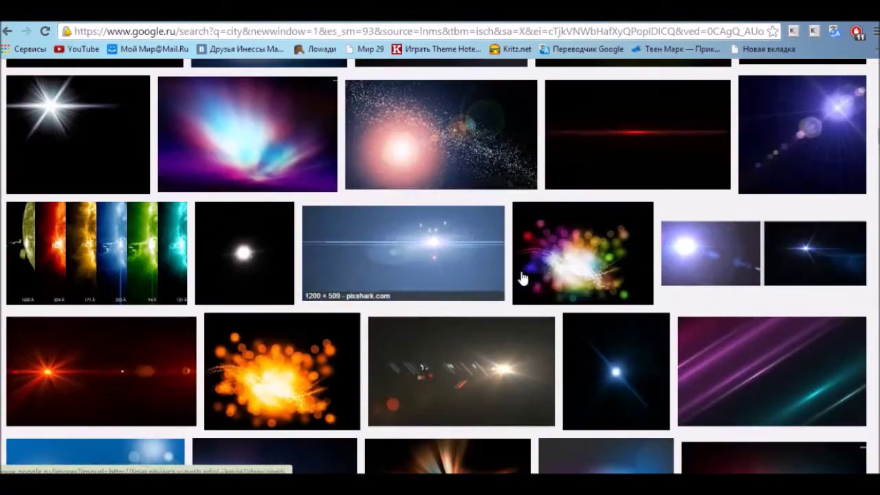
Copy the Lens Flare wallpaper with white particles from the browser into the Photoshop composite and set its blend mode to Экран
left_click(440, 130)
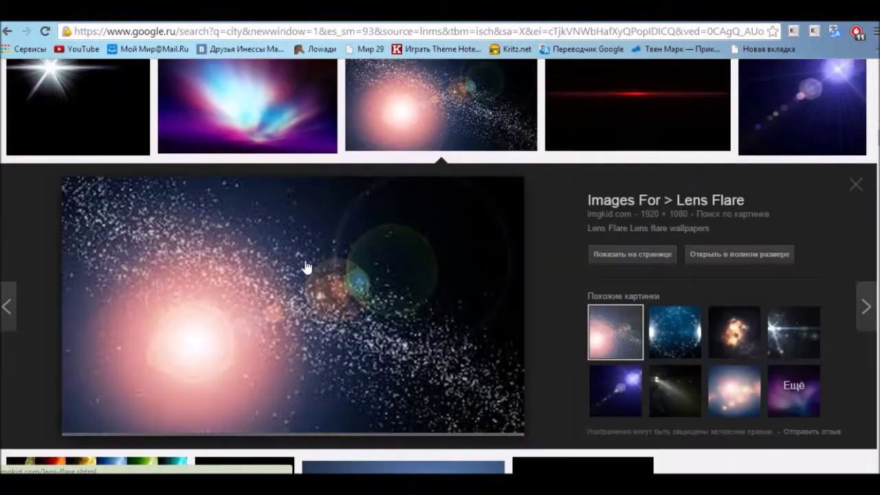
right_click(349, 260)
left_click(435, 111)
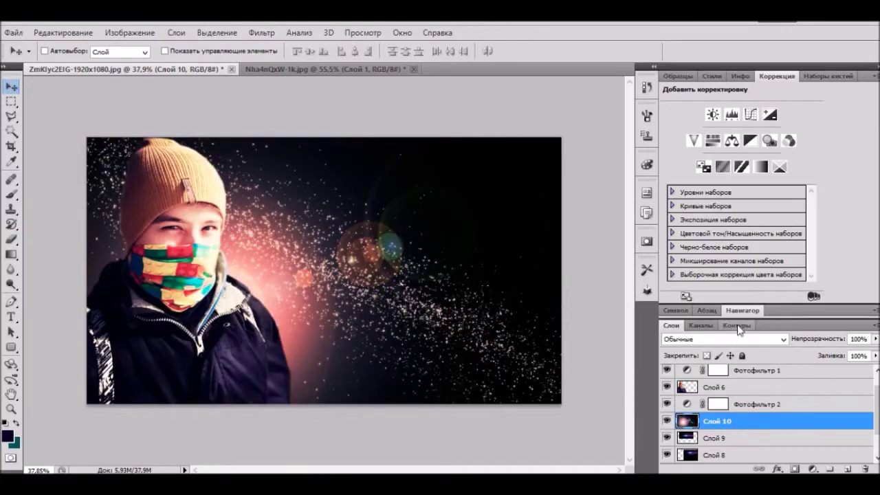
left_click(724, 339)
left_click(727, 112)
Scale the particle flare to 142.09% width and 179.47% height, rotate it -6.86°, and move its layer beneath Фотофильтр 2
key("ctrl+t")
left_click_drag(318, 334, 167, 407)
left_click_drag(428, 224, 595, 96)
left_click_drag(306, 159, 290, 212)
left_click_drag(258, 149, 258, 138)
left_click_drag(342, 417, 276, 454)
left_click_drag(514, 175, 541, 101)
left_click_drag(576, 143, 591, 206)
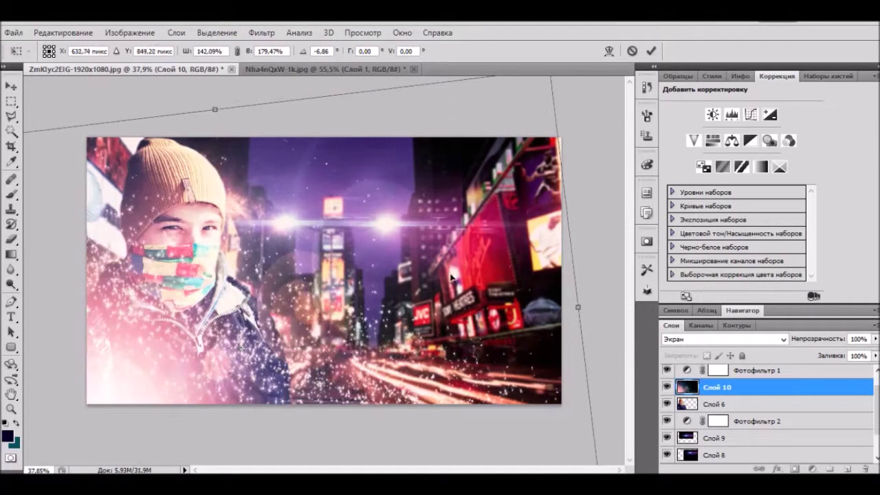
key("Return")
left_click_drag(717, 387, 718, 427)
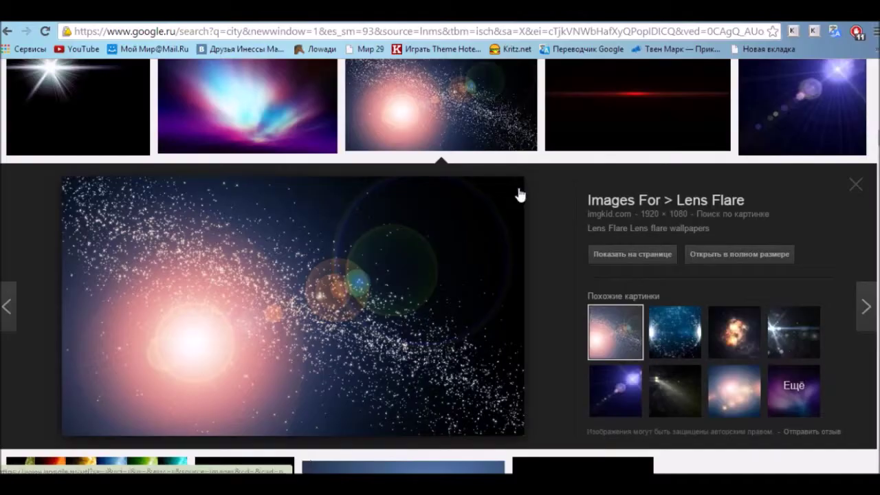
Find the purple-and-blue aurora flare wallpaper in the browser's image results and copy the picture
scroll(275, 306, "down", 5)
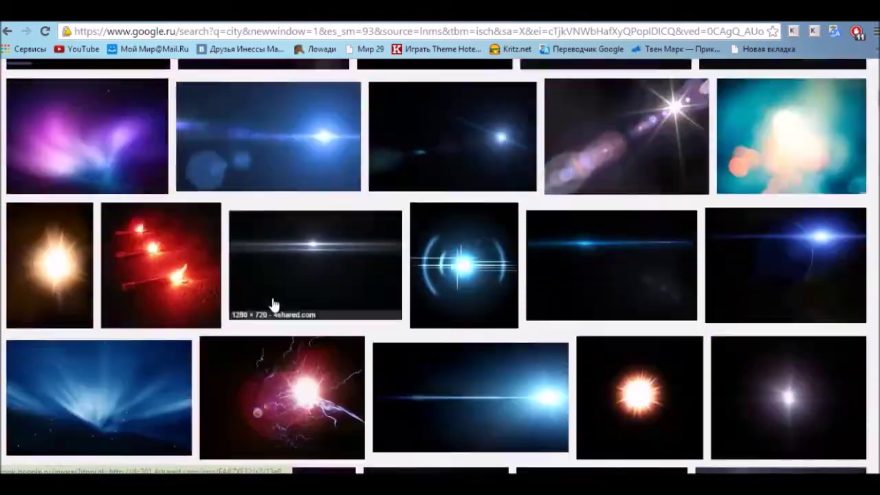
left_click(88, 296)
left_click(691, 338)
right_click(296, 308)
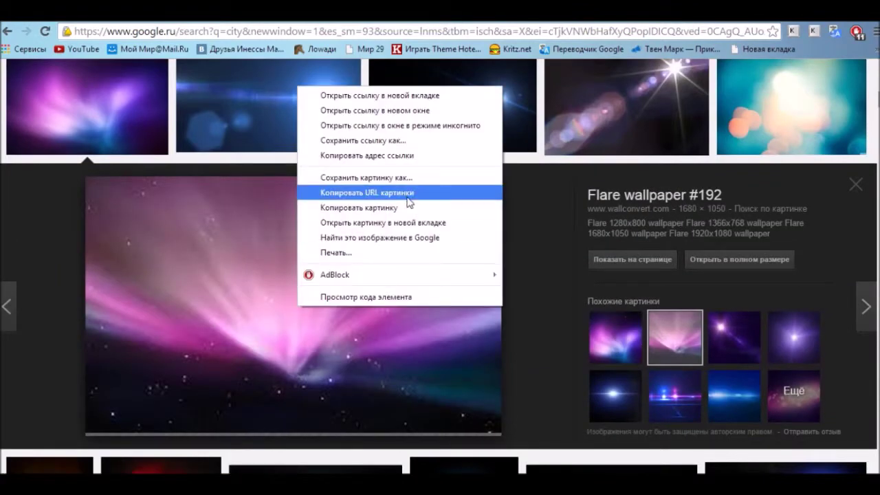
left_click(407, 206)
left_click(615, 333)
right_click(326, 304)
left_click(398, 202)
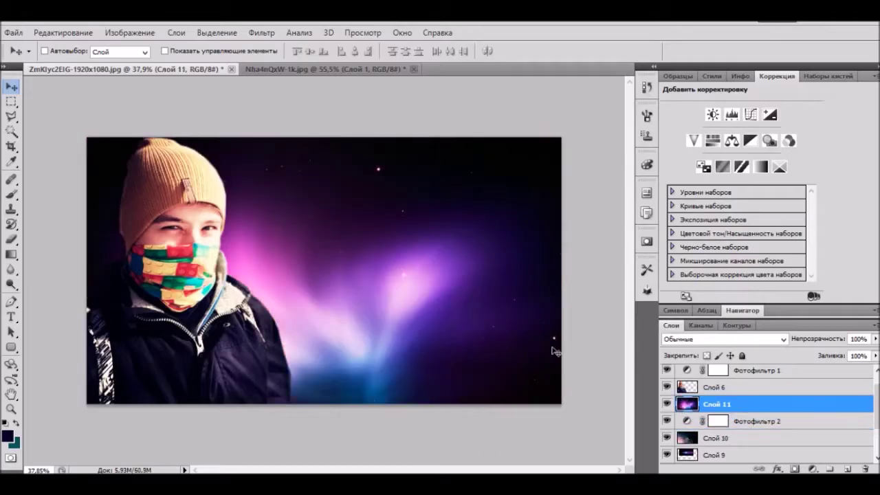
Move the aurora layer (Слой 11) to the top of the layer stack and stretch it across the lower part of the canvas
left_click_drag(715, 405, 727, 366)
key("ctrl+t")
left_click_drag(378, 262, 364, 360)
left_click_drag(547, 384, 606, 384)
left_click_drag(72, 392, 31, 393)
double_click(364, 381)
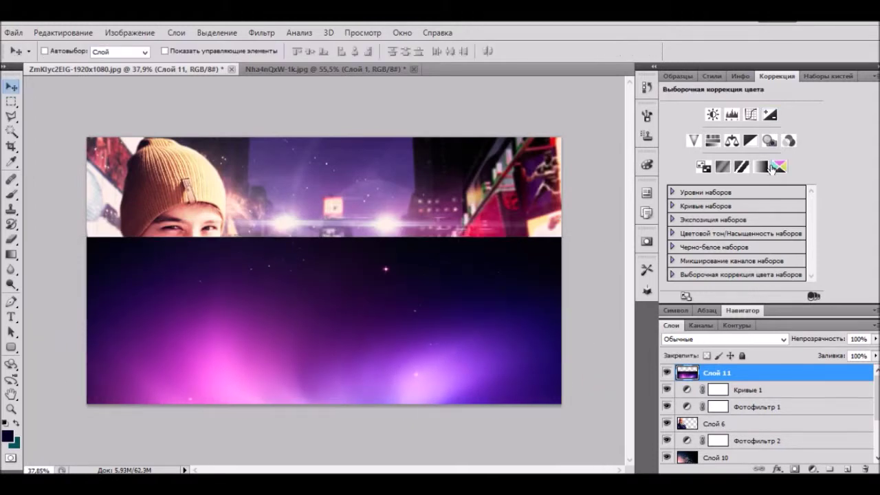
Add a Channel Mixer adjustment with the red output channel at red +93, green +20, blue -22 and constant +25
left_click(788, 141)
left_click_drag(742, 201, 733, 200)
left_click_drag(743, 181, 749, 179)
mouse_move(779, 160)
left_mouse_down()
mouse_move(763, 165)
mouse_move(776, 159)
left_mouse_up()
left_click_drag(742, 234, 758, 235)
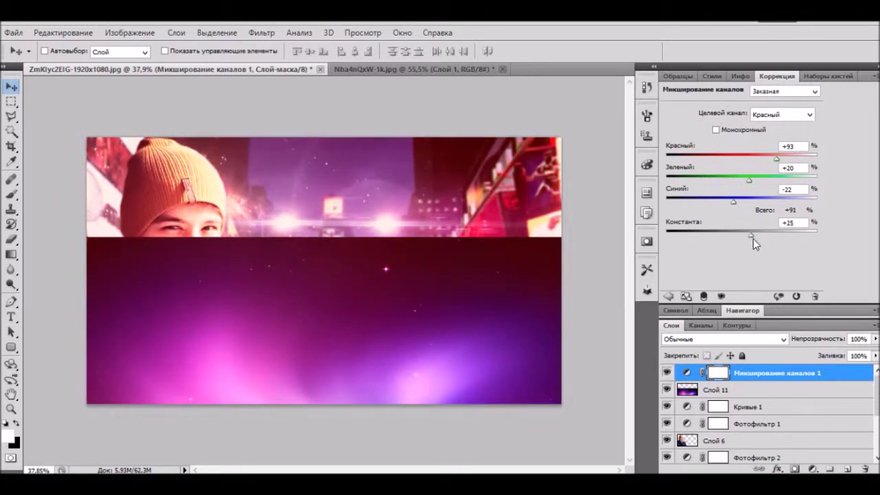
Set the blend mode of the aurora layer (Слой 11) to Экран
left_click(769, 389)
left_click(724, 339)
left_click(721, 161)
Erase the aurora glow over the man's face and scarf with a soft 68 px eraser at 0% hardness
key("b")
right_click(236, 227)
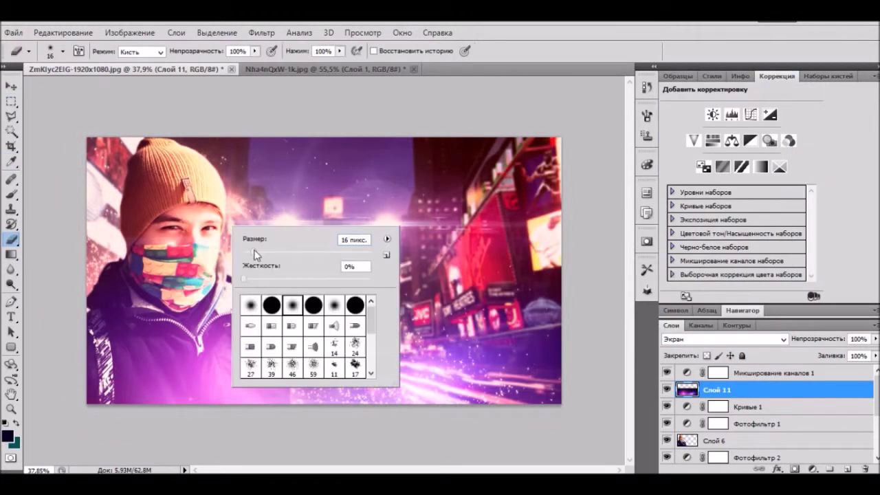
left_click_drag(142, 252, 189, 249)
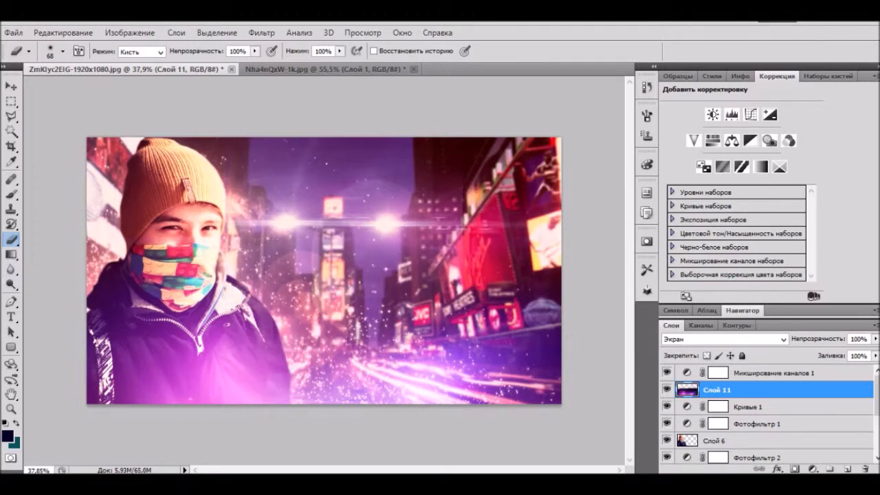
Group and merge the Channel Mixer adjustment with the aurora layer, and set the merged layer's blend mode to Экран
left_click(830, 469)
left_click_drag(733, 389, 734, 373)
left_click_drag(736, 406, 735, 397)
right_click(743, 375)
left_click(782, 367)
left_click(724, 339)
left_click(715, 114)
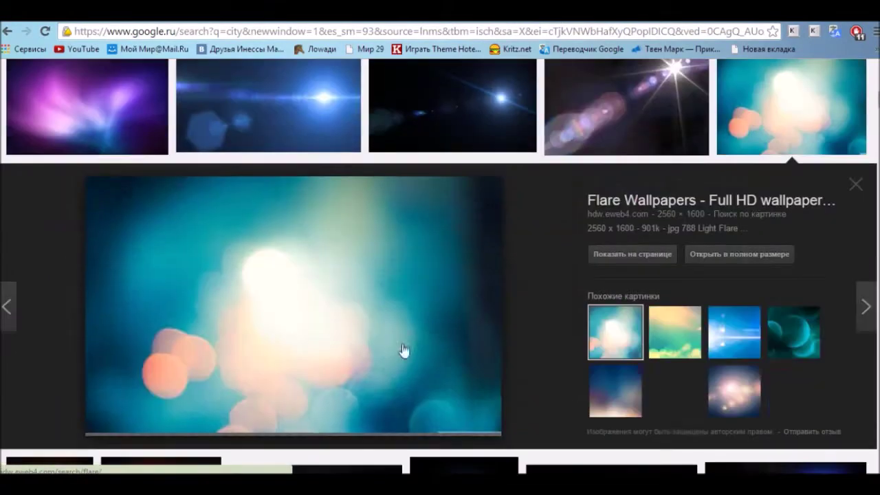
Find the Flare HD desktop wallpaper with yellow-green bokeh in the browser's image results and copy the picture
left_click(674, 333)
scroll(387, 325, "down", 10)
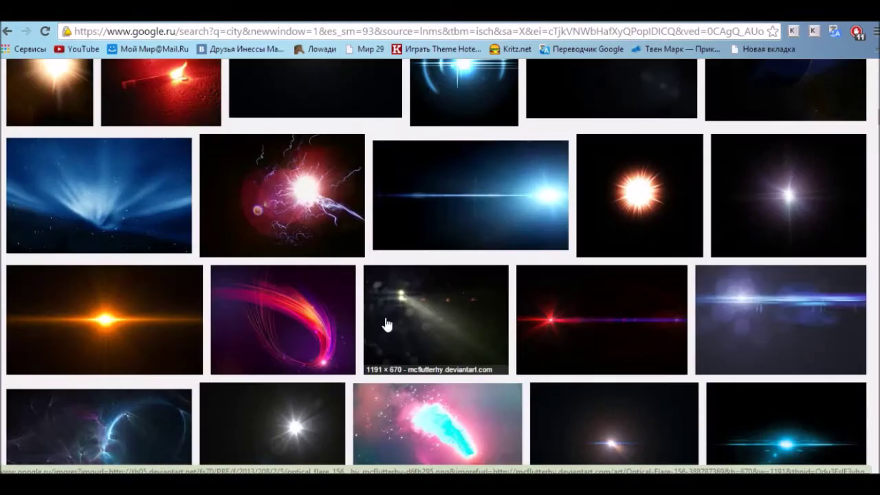
left_click(770, 421)
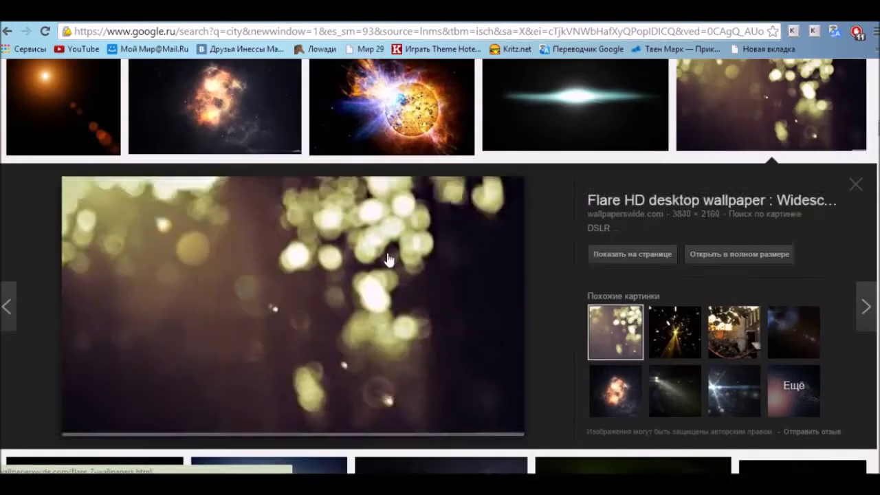
scroll(389, 255, "down", 3)
right_click(353, 153)
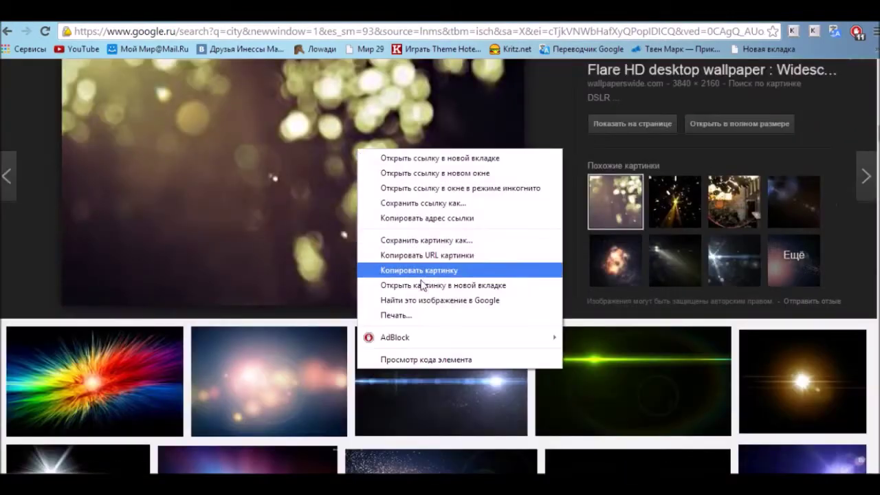
left_click(412, 269)
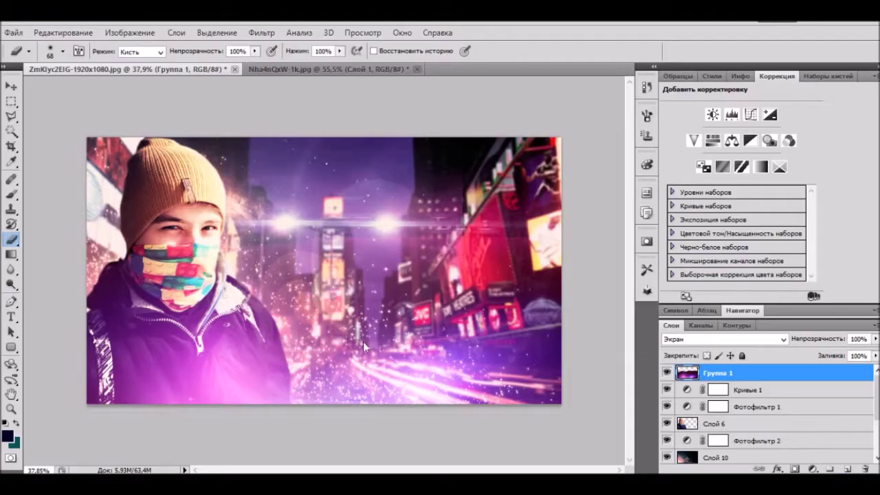
Paste the bokeh picture into the Photoshop composite stretched over the whole canvas, and set its blend mode to Экран
key("ctrl+v")
key("ctrl+t")
left_click_drag(361, 290, 543, 404)
left_click_drag(287, 327, 87, 328)
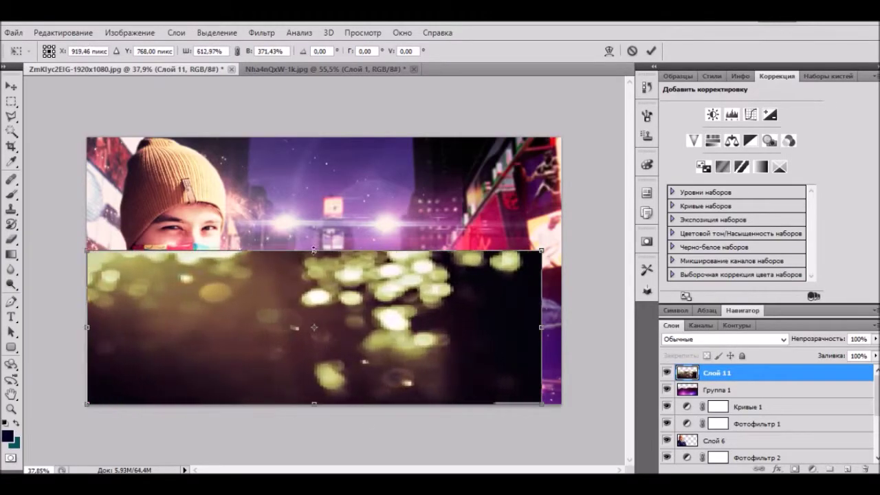
left_click_drag(315, 250, 315, 138)
left_click_drag(542, 271, 609, 273)
key("Return")
left_click(722, 338)
left_click(694, 113)
Add a Color Balance adjustment with midtones at cyan-red -41, magenta-green -58 and yellow-blue +100
left_click(731, 143)
left_click_drag(725, 178, 787, 231)
mouse_move(706, 204)
left_mouse_down()
mouse_move(743, 201)
mouse_move(717, 203)
left_mouse_up()
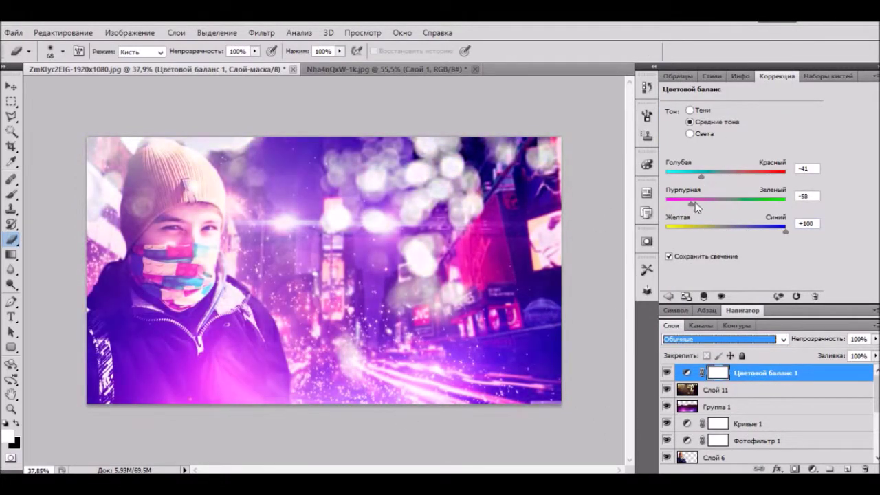
Merge the Color Balance adjustment with the bokeh layer and set the merged layer's blend mode to Экран
left_click(715, 390, "shift")
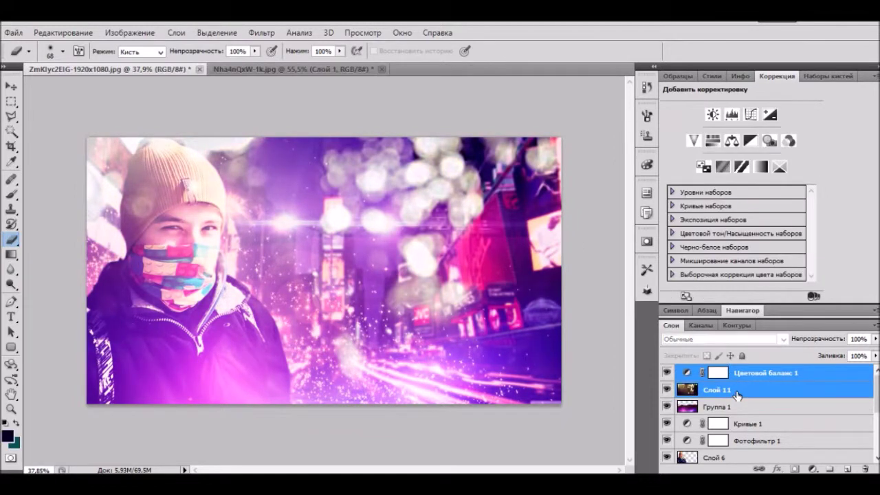
key("ctrl+e")
left_click(722, 338)
left_click(694, 113)
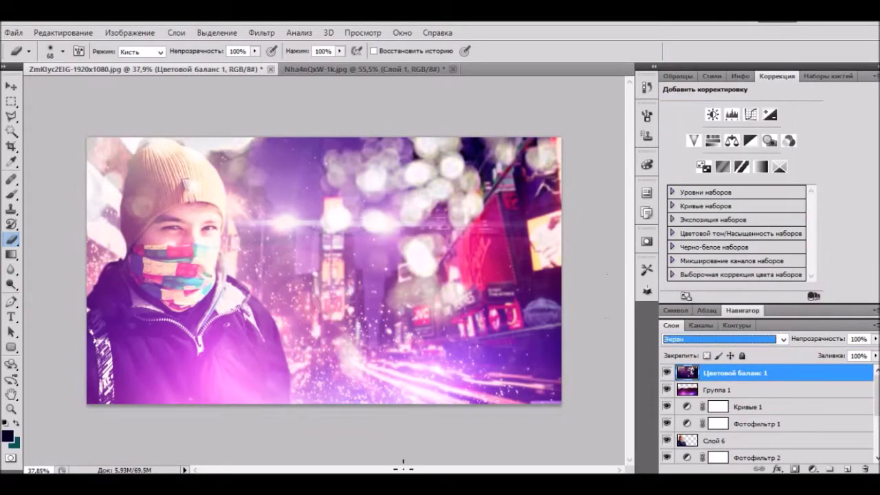
Add a text box across the middle of the canvas reading EeOneGuy and set its font to Segoe Script
left_click(11, 316)
left_click_drag(256, 238, 503, 285)
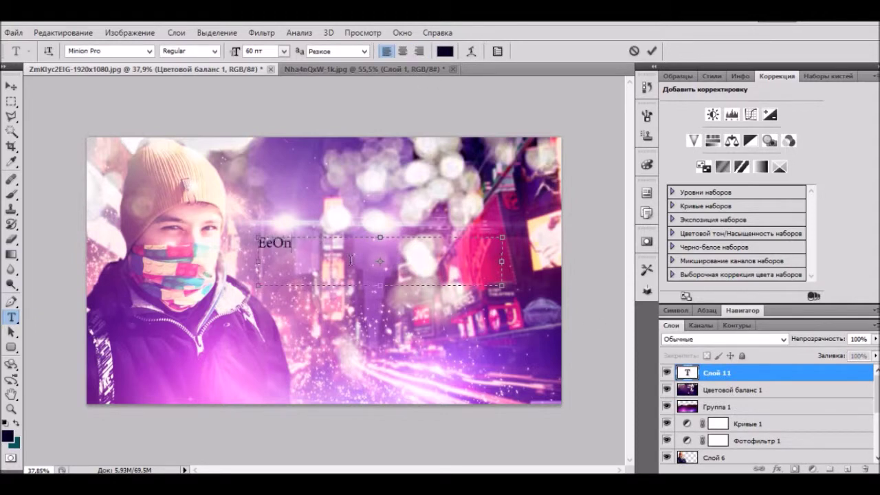
key("ctrl+a")
left_click(149, 51)
left_click_drag(276, 264, 276, 269)
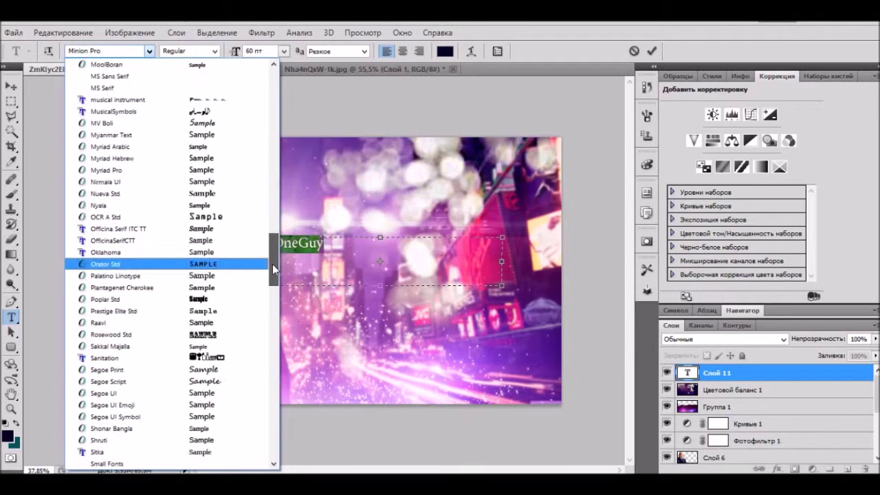
left_click(209, 369)
Set the EeOneGuy text color to a medium green
left_click(445, 51)
left_click(631, 222)
left_click(558, 198)
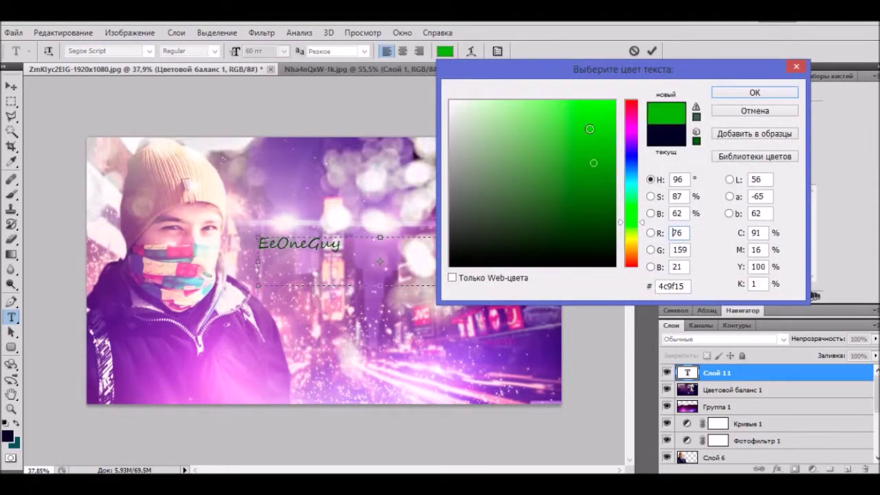
left_click(730, 94)
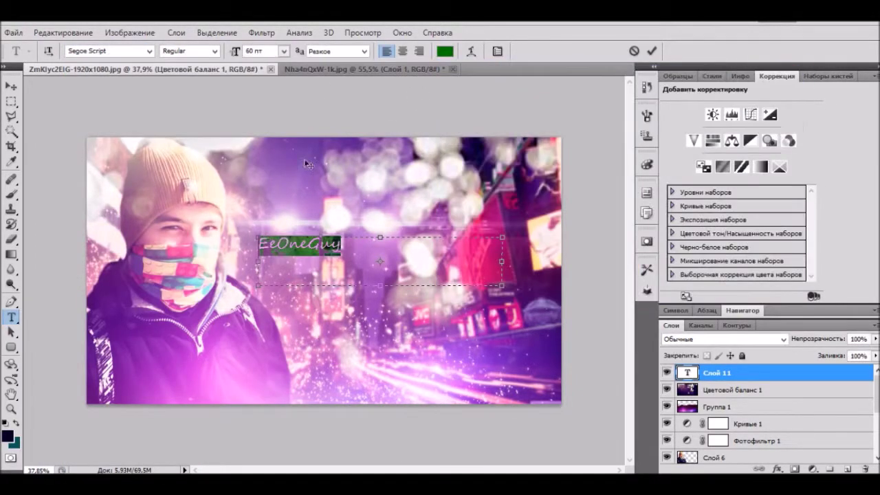
Try several other fonts on the EeOneGuy text and settle on Algerian
left_click(149, 51)
left_click(226, 193)
left_click(149, 52)
left_click_drag(273, 317, 271, 431)
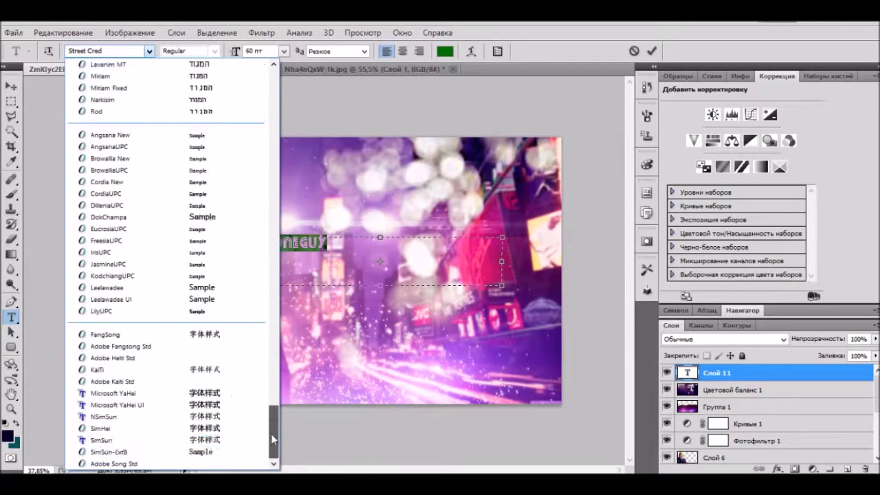
left_click(206, 404)
left_click(148, 51)
left_click(266, 196)
left_click(149, 52)
left_click_drag(272, 426, 272, 69)
left_click(217, 89)
Warp the text with the Рыбий глаз style at +21% bend and 0% horizontal distortion, adjusting its vertical distortion too
left_click(470, 50)
left_click(452, 135)
left_click(419, 372)
left_click_drag(429, 116, 100, 122)
mouse_move(101, 201)
left_mouse_down()
mouse_move(84, 202)
mouse_move(117, 201)
left_mouse_up()
left_click(80, 142)
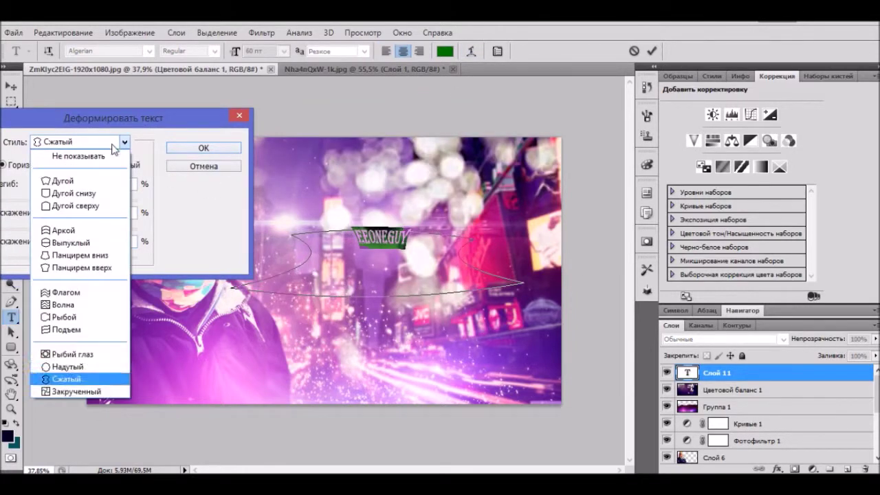
left_click(80, 358)
left_click_drag(94, 201, 81, 200)
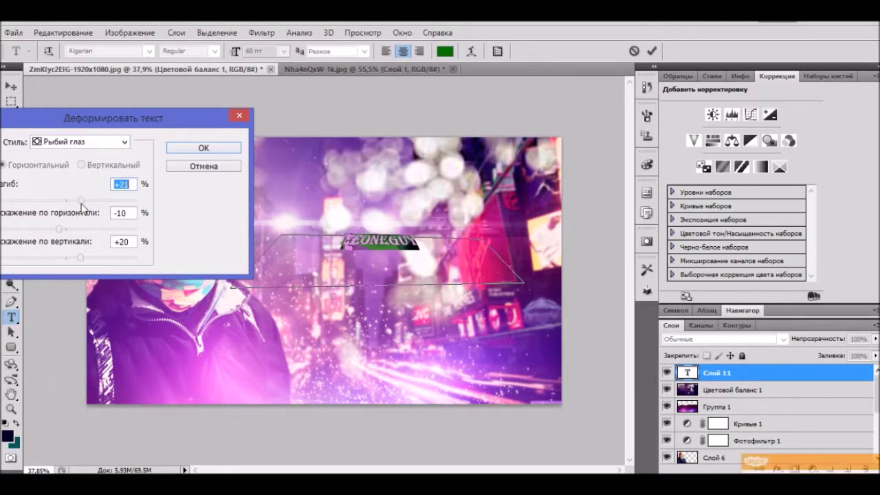
left_click_drag(58, 229, 72, 227)
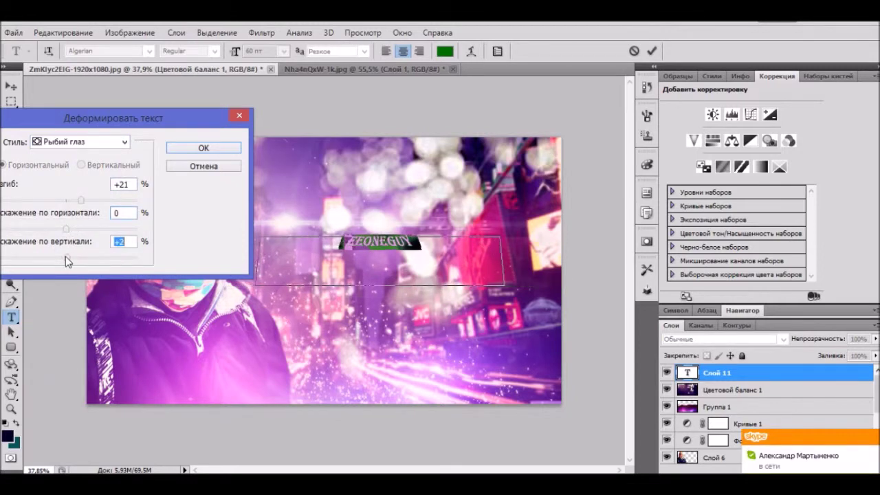
left_click(203, 148)
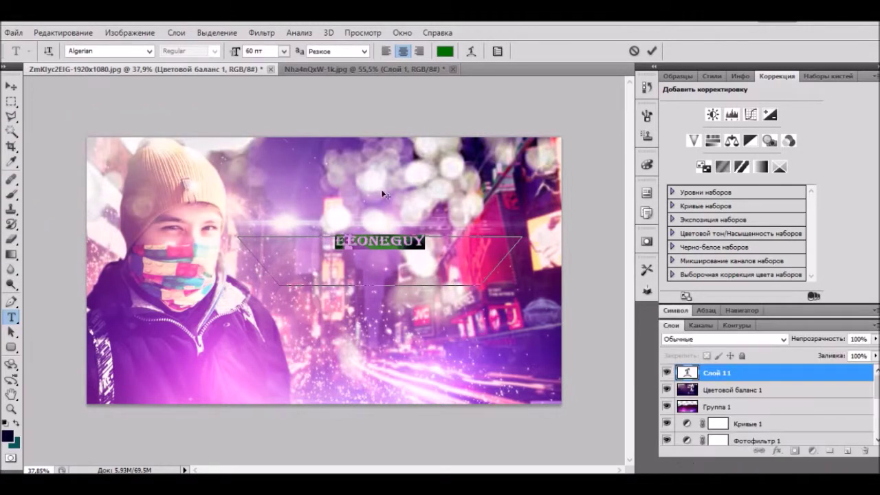
Commit the warped text and place it in the upper part of the canvas, just beside the man's hat
key("ctrl+Return")
key("v")
key("ctrl+t")
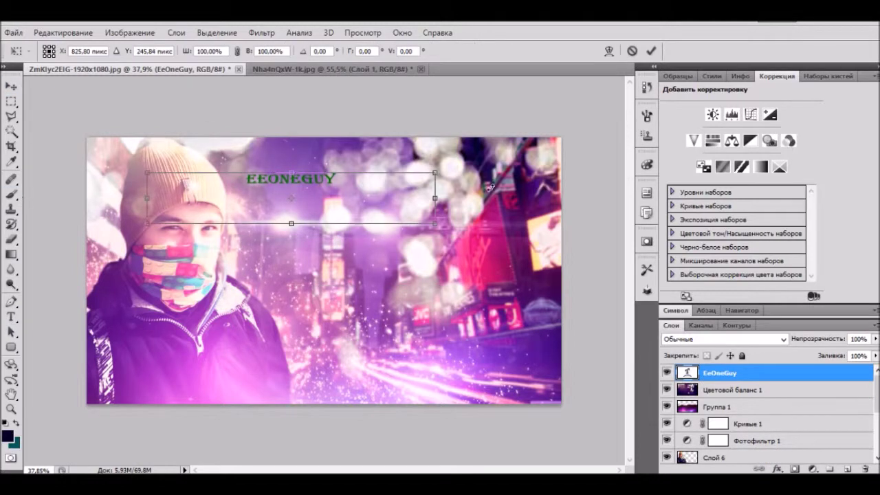
left_click(705, 312)
left_click(677, 311)
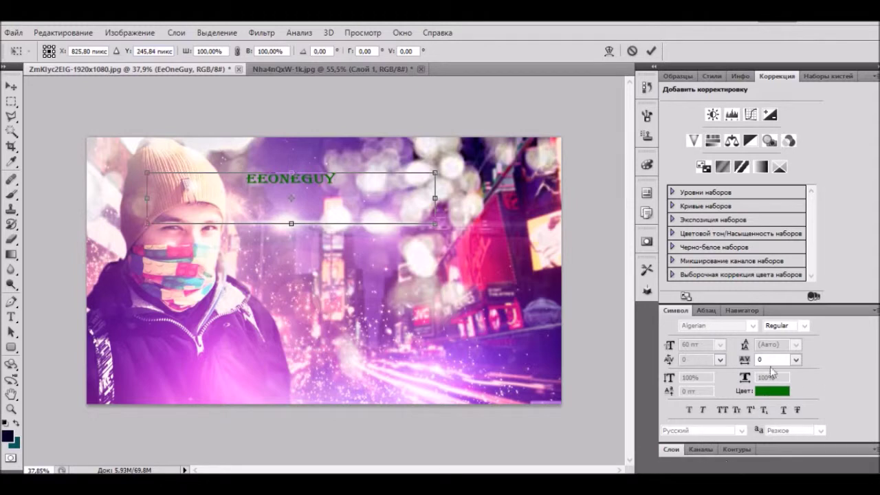
left_click(741, 311)
left_click(677, 311)
left_click(672, 450)
key("Return")
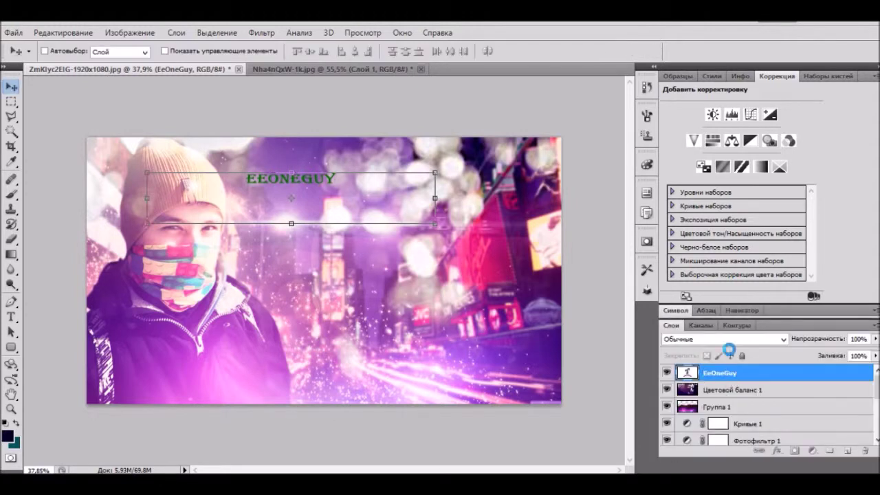
Try painting a thin white brush line under the text on a new layer placed below the text layer
left_click(847, 450)
left_click_drag(760, 377, 760, 392)
left_click(11, 194)
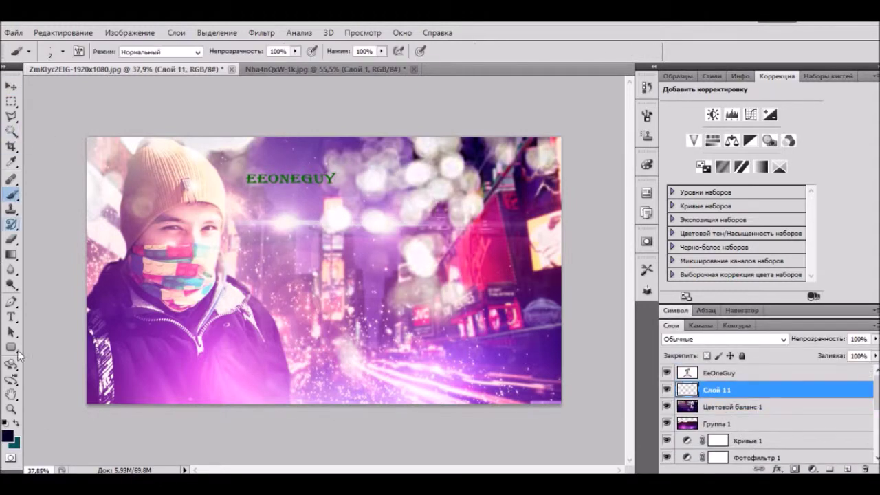
left_click(8, 435)
key("Return")
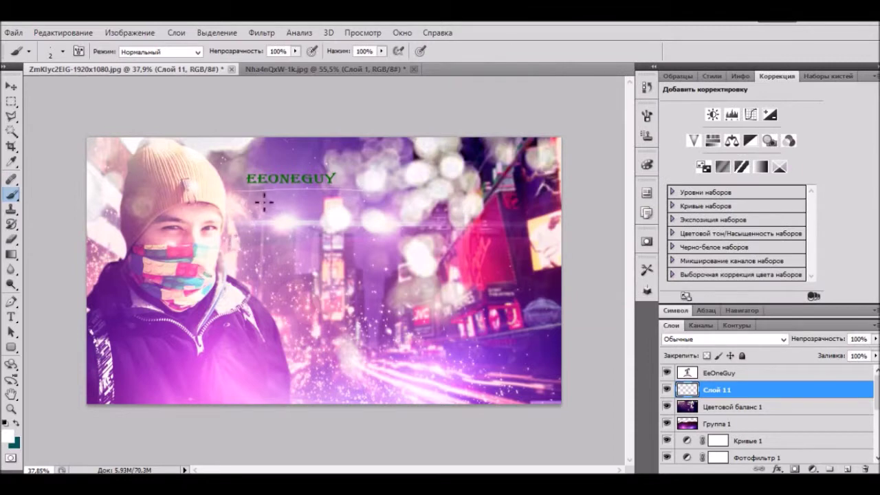
left_click(647, 87)
left_click(475, 200)
left_click_drag(238, 191, 325, 190)
left_click(474, 200)
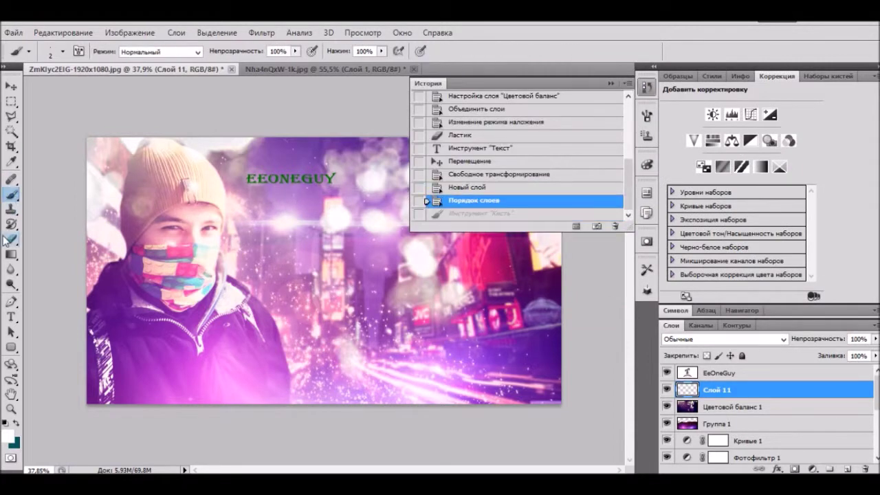
Try underlining the text with white Mixer Brush strokes, and undo the strokes
right_click(14, 195)
left_click(79, 230)
left_click_drag(354, 198, 360, 199)
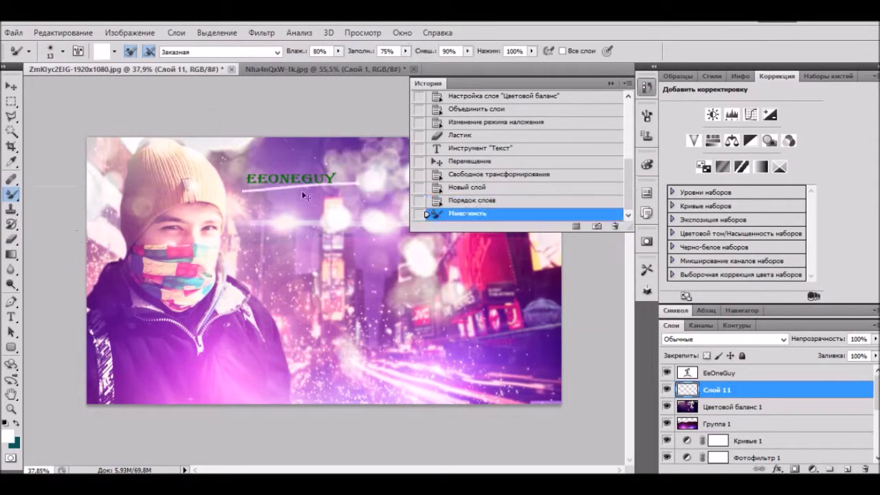
left_click_drag(250, 202, 359, 200)
key("ctrl+z")
left_click(520, 200)
Delete the empty layer beneath the text layer
left_click_drag(756, 373, 756, 395)
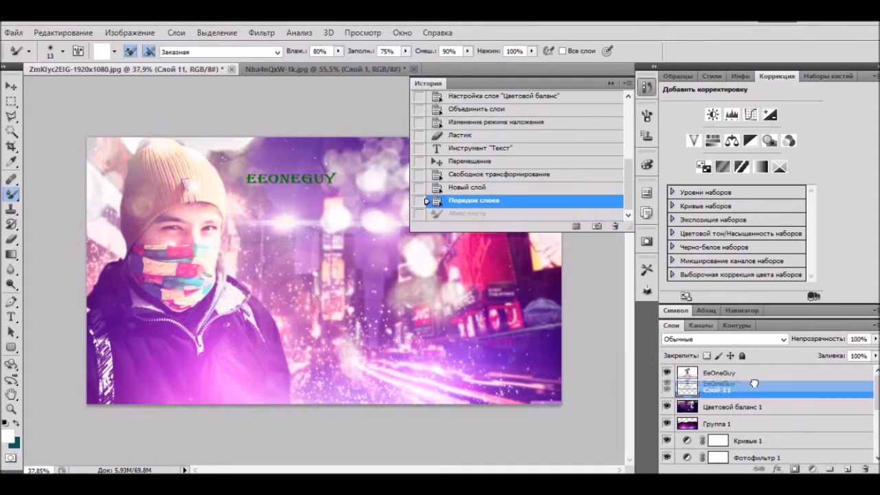
left_click(865, 469)
key("Return")
Move the text layer below Фотофильтр 1, then enlarge the text and shift it up toward the canvas's upper edge
left_click_drag(715, 374, 710, 448)
key("ctrl+t")
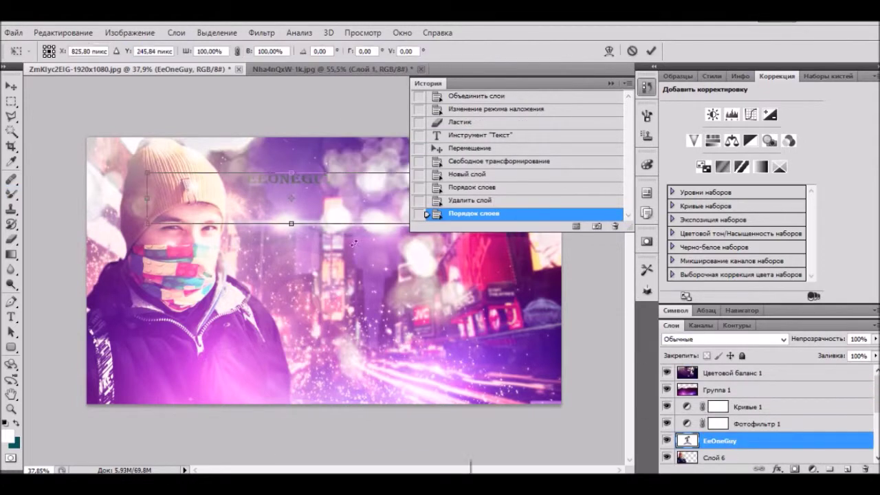
left_click_drag(292, 199, 248, 273)
left_click_drag(411, 200, 434, 217)
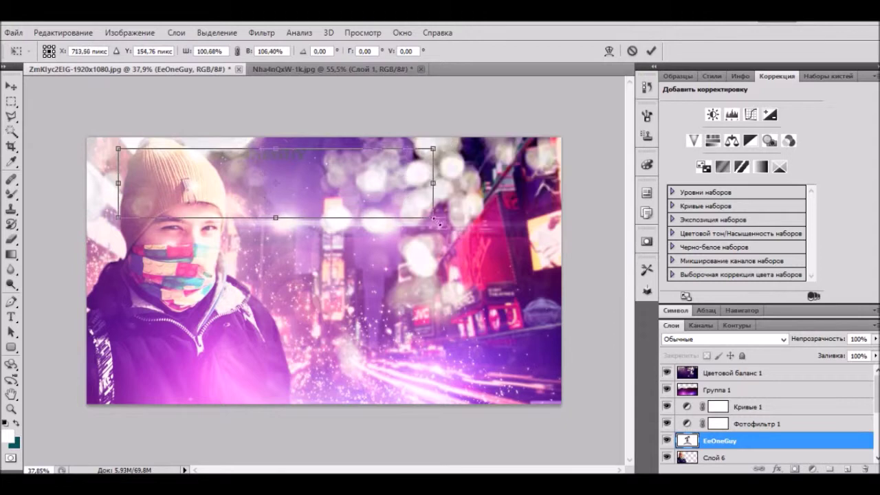
key("Return")
key("b")
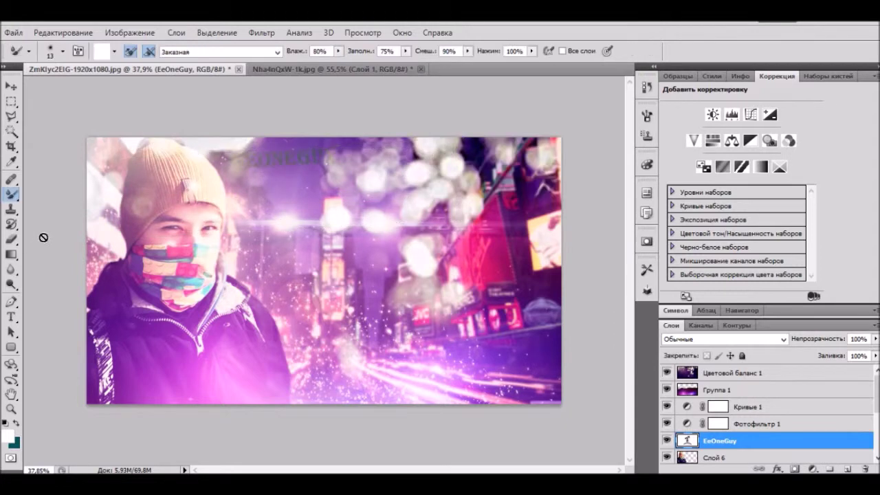
Add an empty layer below the EeOneGuy text and merge the text with it into one raster layer
left_click(11, 86)
left_click(847, 469)
left_click_drag(772, 423, 766, 448)
left_click(763, 421, "ctrl")
right_click(763, 421)
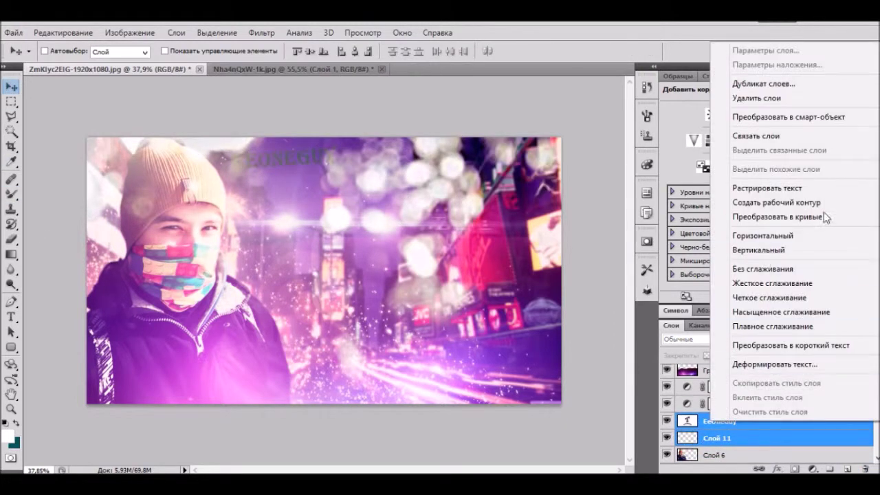
right_click(699, 441)
left_click(727, 404)
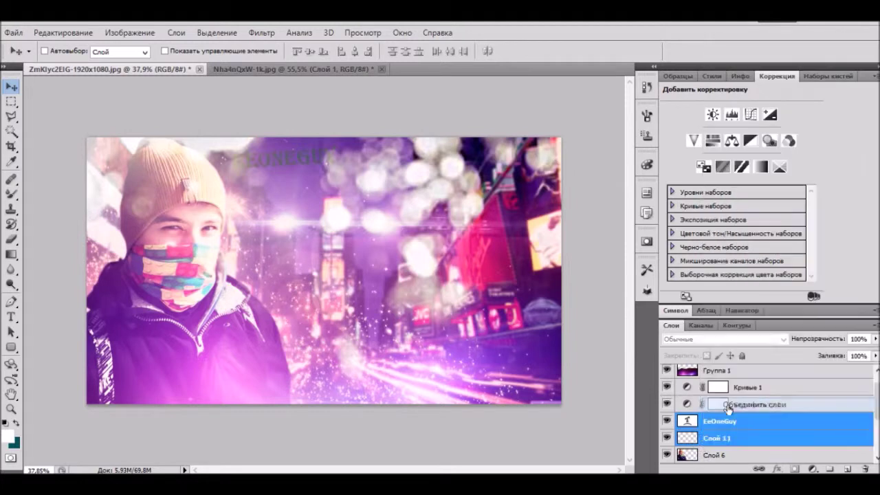
Duplicate the selected EeOneGuy text as a second line directly beneath the first, and merge both lines
left_click(11, 101)
left_click_drag(172, 137, 371, 209)
key("ctrl+j")
key("ctrl+t")
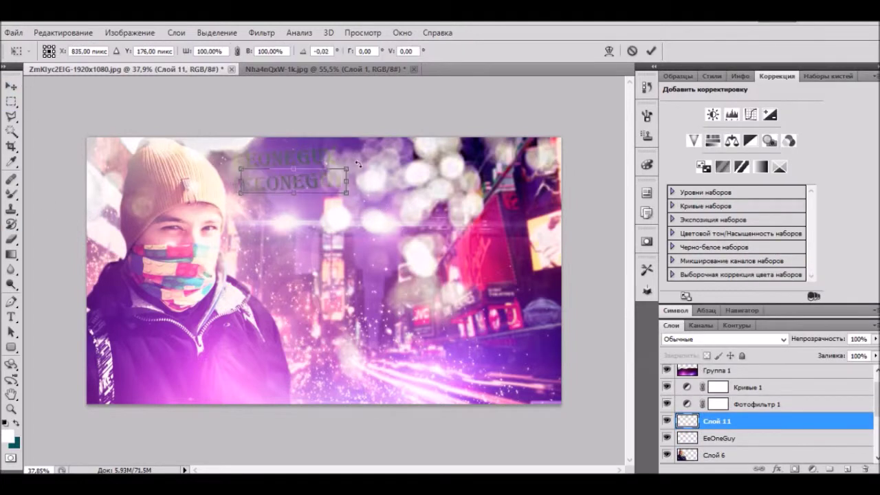
key("Return")
left_click(719, 434, "ctrl")
key("ctrl+e")
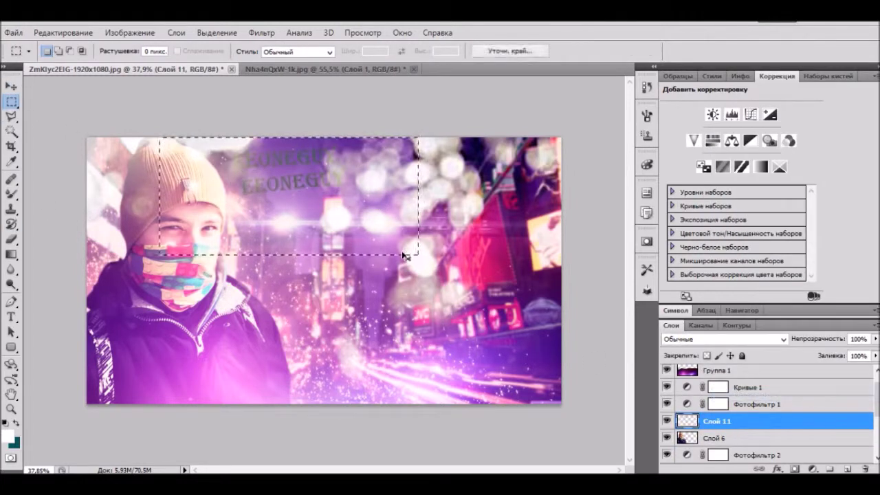
Duplicate the two text lines, place the copy beneath them rotated about -3.5°, and merge the four lines
key("ctrl+j")
key("ctrl+t")
left_click_drag(297, 179, 307, 245)
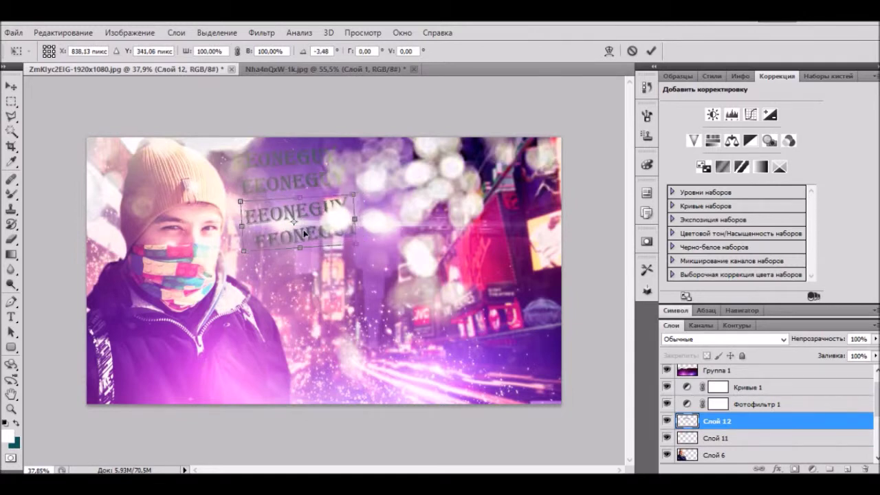
key("Return")
left_click(742, 437, "ctrl")
key("ctrl+e")
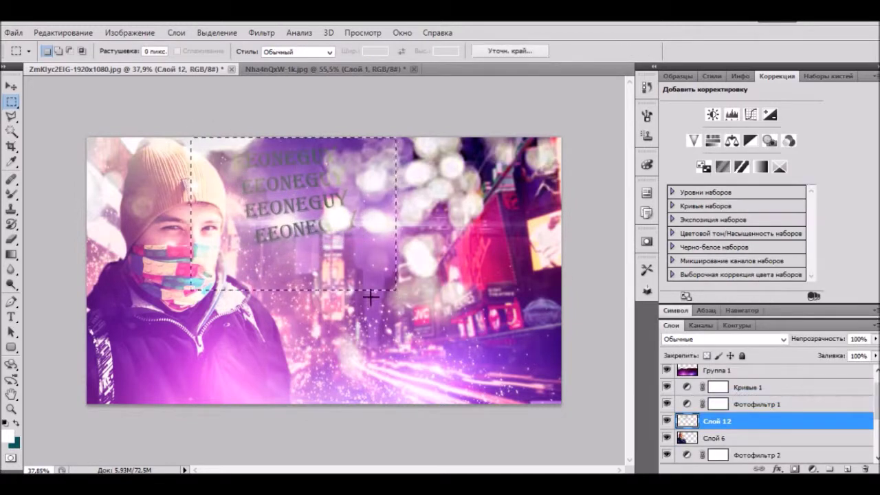
Duplicate the four text lines, place the slightly rotated copy beneath them, and merge everything into one layer
key("ctrl+j")
key("ctrl+t")
left_click_drag(305, 228, 333, 318)
left_click_drag(394, 234, 390, 228)
key("Return")
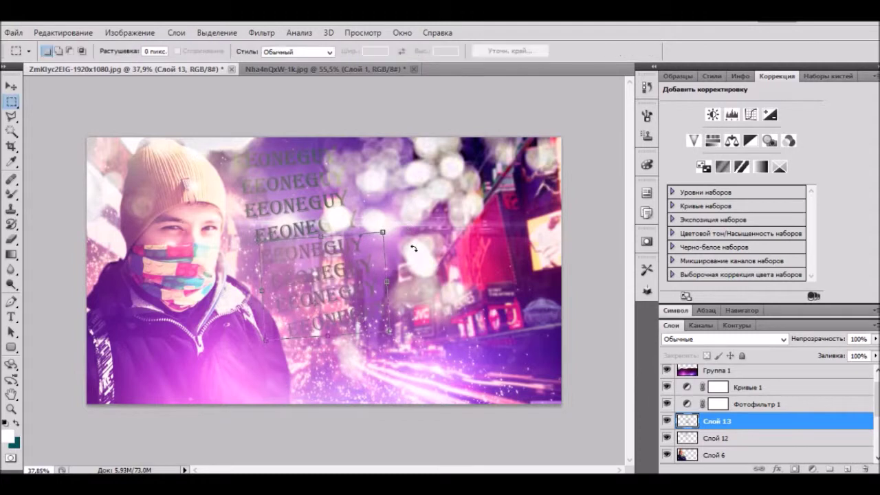
left_click(708, 436, "ctrl")
key("ctrl+e")
Copy and paste the eight-line text block, placing the copy rotated about -11° below it to continue the column
left_click_drag(416, 369, 419, 370)
key("ctrl+c")
key("ctrl+v")
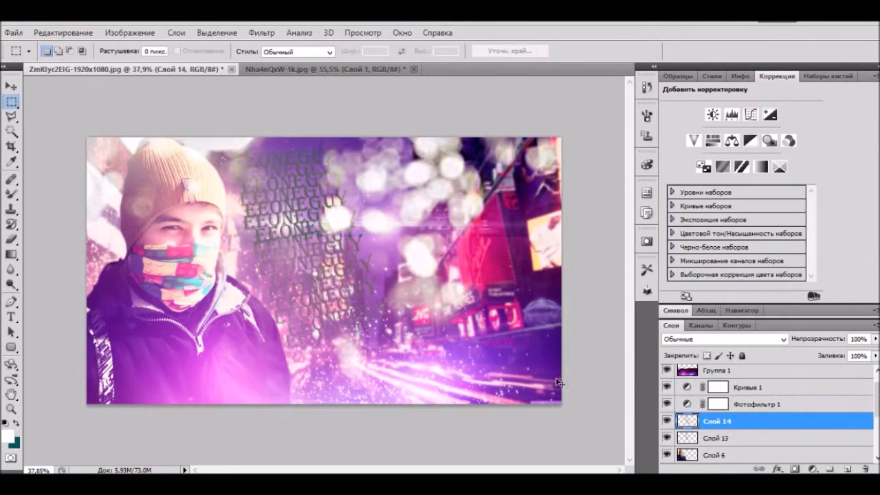
key("ctrl+y")
left_click(646, 88)
left_click(507, 202)
key("ctrl+v")
key("ctrl+t")
left_click_drag(253, 209, 370, 383)
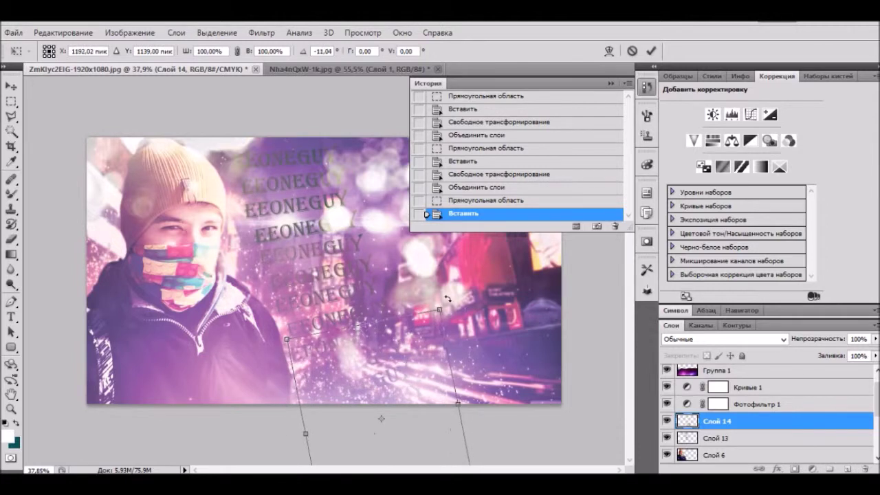
key("Return")
Clear the selection and merge the pasted text block with the text layer below it
left_click_drag(204, 132, 447, 426)
left_click(499, 442)
left_click(711, 440, "ctrl")
right_click(711, 439)
left_click(741, 402)
Copy the text column, paste it, and position the copy over the masked man
left_click_drag(213, 133, 441, 420)
key("ctrl+c")
key("ctrl+v")
key("ctrl+t")
left_click_drag(347, 343, 225, 301)
key("Return")
Adjust the position of the original text column with Free Transform and merge it with the pasted column
left_click(710, 438)
key("ctrl+t")
left_click_drag(323, 348, 323, 342)
key("Return")
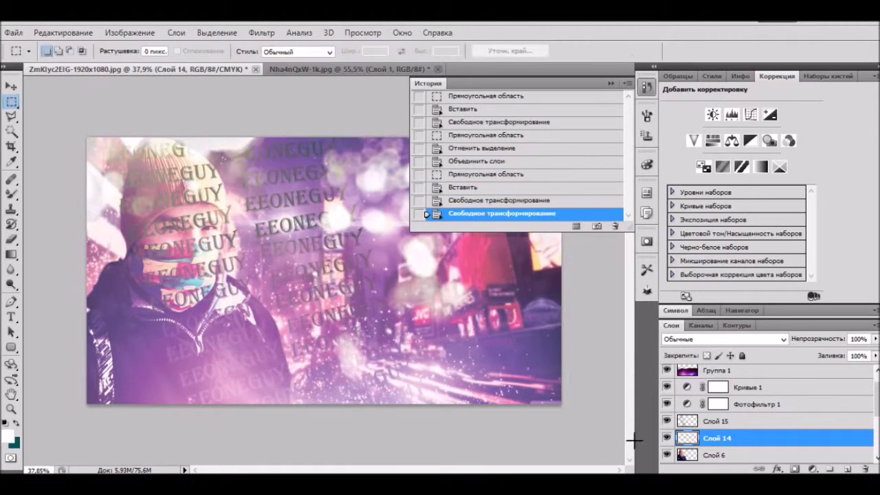
left_click(718, 420, "ctrl")
right_click(718, 420)
left_click(743, 346)
Copy the merged text pattern, paste it, and move the copy over the street on the other half of the canvas
left_click_drag(88, 137, 412, 404)
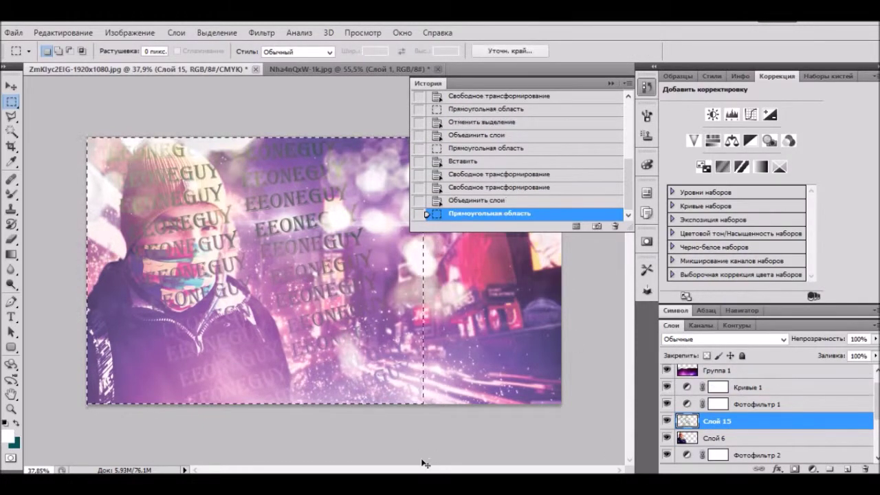
key("ctrl+c")
key("ctrl+v")
key("ctrl+t")
left_click_drag(219, 301, 451, 305)
key("Return")
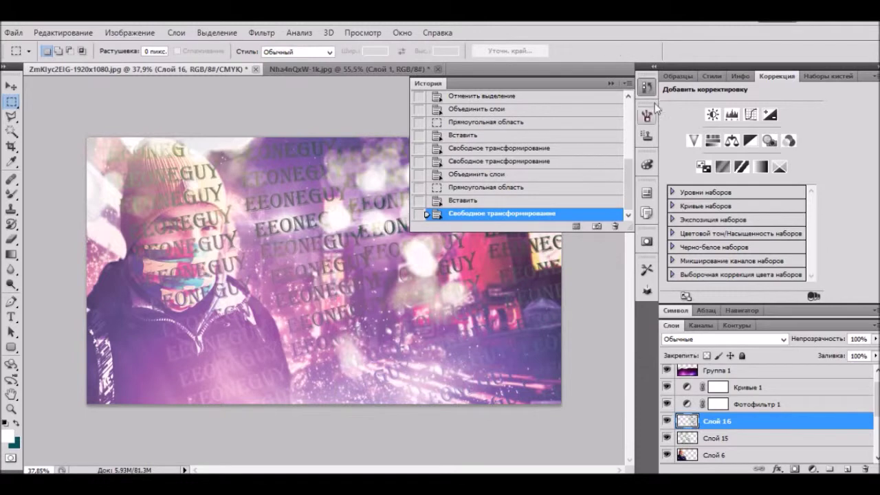
Move the text pattern down the layer stack beneath Слой 7 so it sits behind the man
scroll(762, 413, "down", 3)
left_click_drag(738, 460, 740, 448)
left_click_drag(822, 351, 855, 352)
Add a Color Balance adjustment above the text pattern with shadows at cyan-red -63, magenta-green +100 and yellow-blue -100
left_click(731, 141)
left_click_drag(726, 177, 688, 177)
left_click_drag(726, 204, 771, 204)
left_click_drag(725, 231, 640, 220)
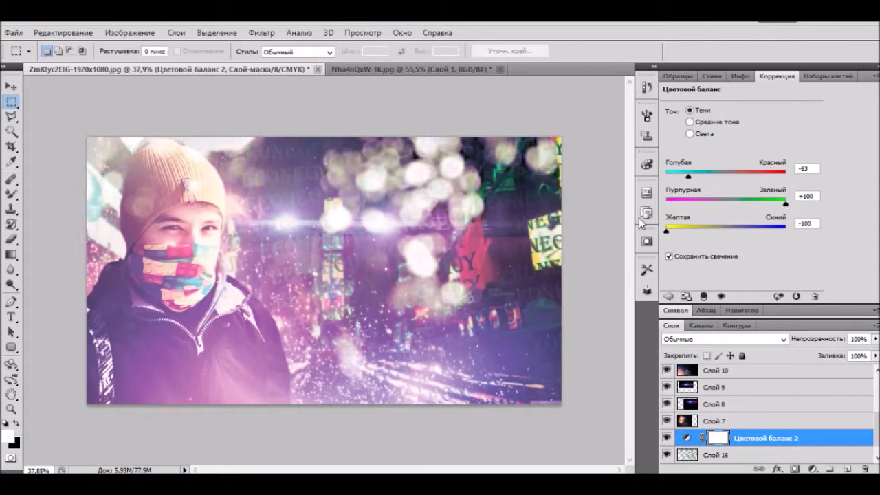
Set the shadow color balance to cyan-red 0 and yellow-blue 0, with magenta-green at +100
type("0")
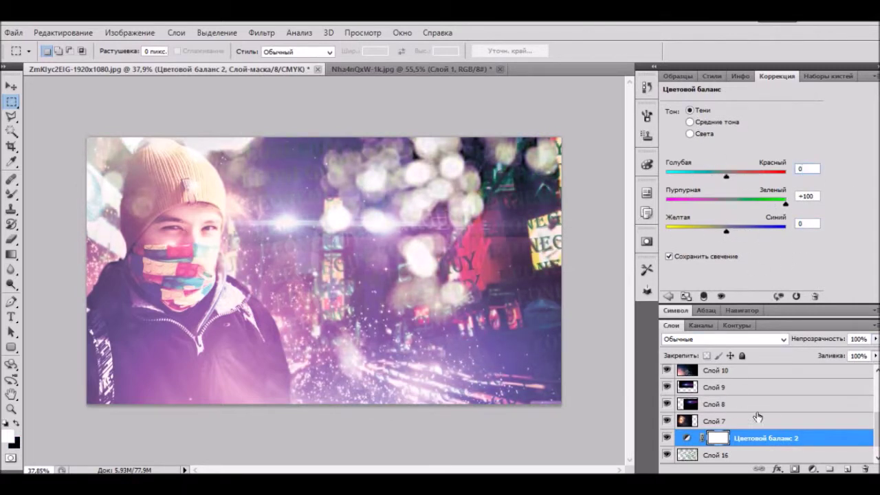
Lower the opacity of the Цветовой баланс 1 bokeh layer and set the opacity of Группа 1 to 79%
scroll(758, 415, "up", 5)
left_click(728, 375)
left_click(875, 339)
left_click_drag(858, 354, 864, 354)
left_click(835, 386)
left_click(875, 339)
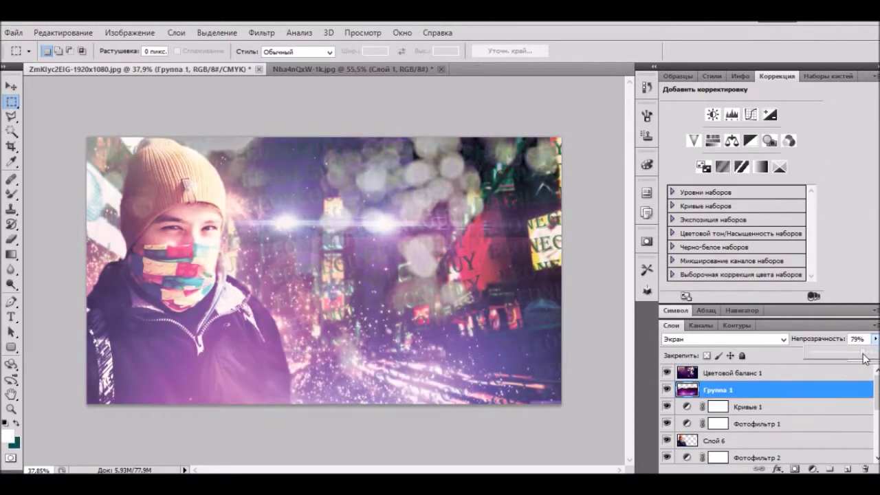
Add the white text "Limpopo" in 60 pt Algerian and place it in the photo's upper-left corner
scroll(752, 427, "down", 5)
left_click(751, 456)
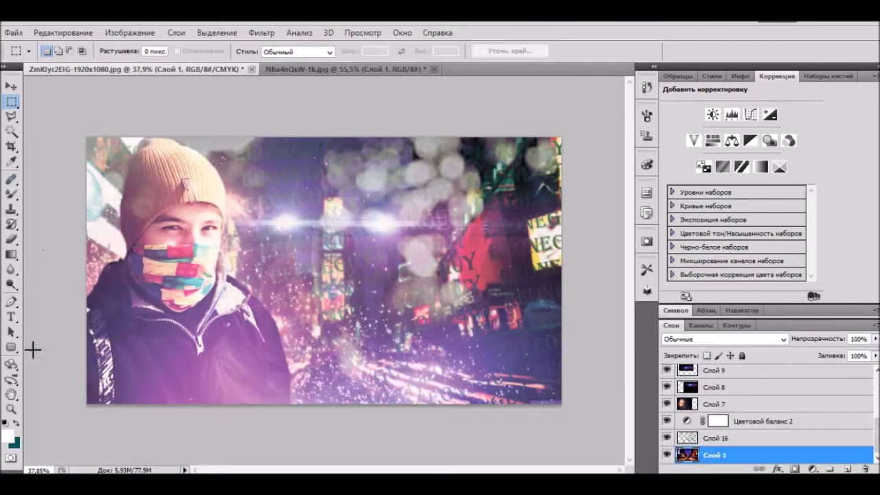
key("t")
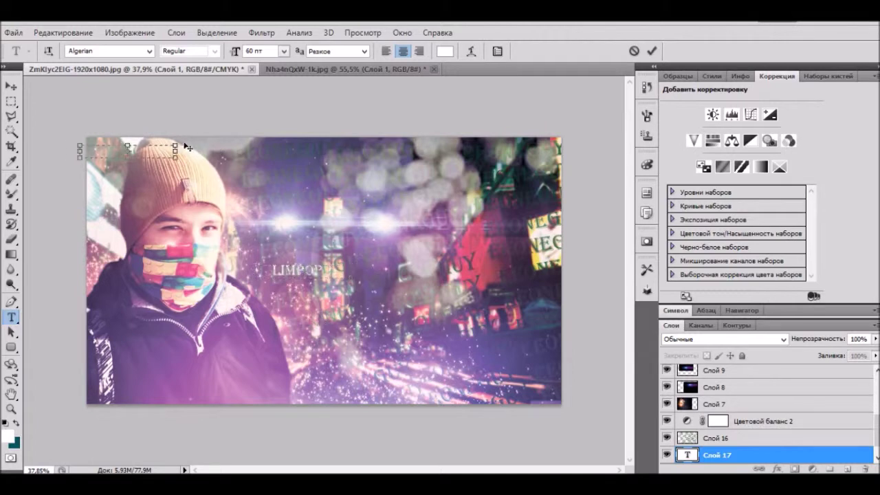
left_click(11, 86)
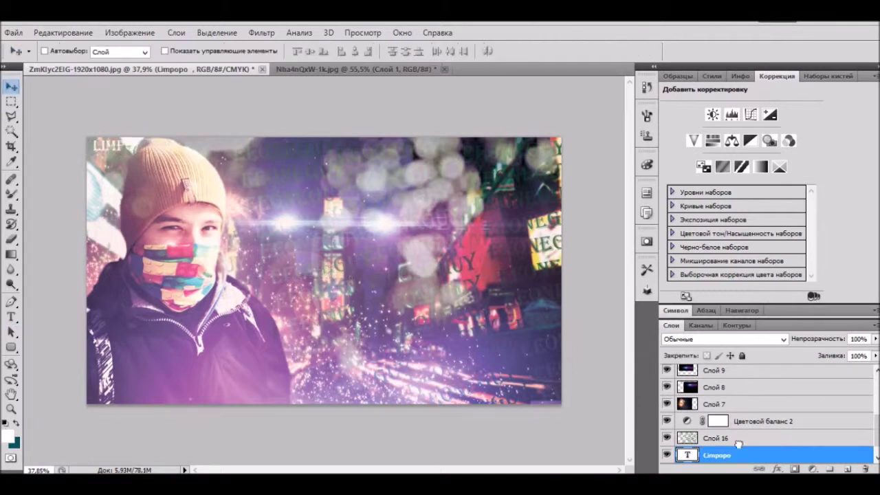
Move the Limpopo text above Слой 6, then scale it to about 73% by 51% and rotate it about -9.35°
key("ctrl+t")
left_click_drag(176, 143, 144, 136)
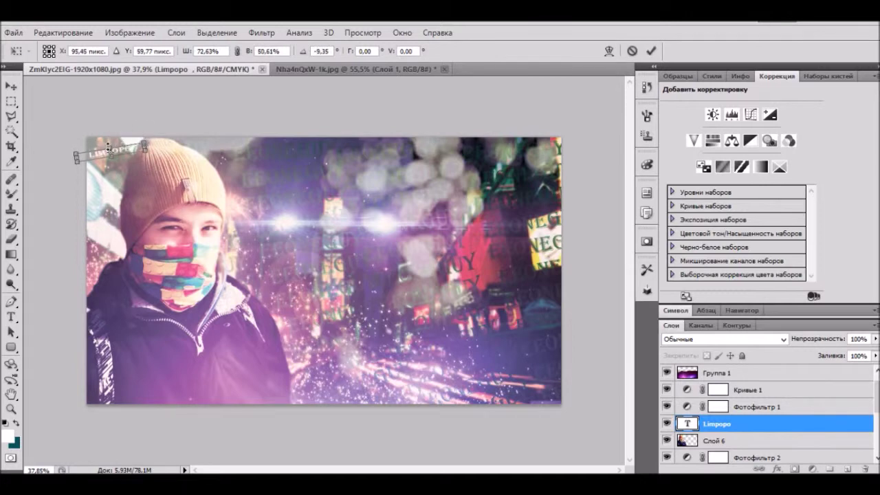
key("Return")
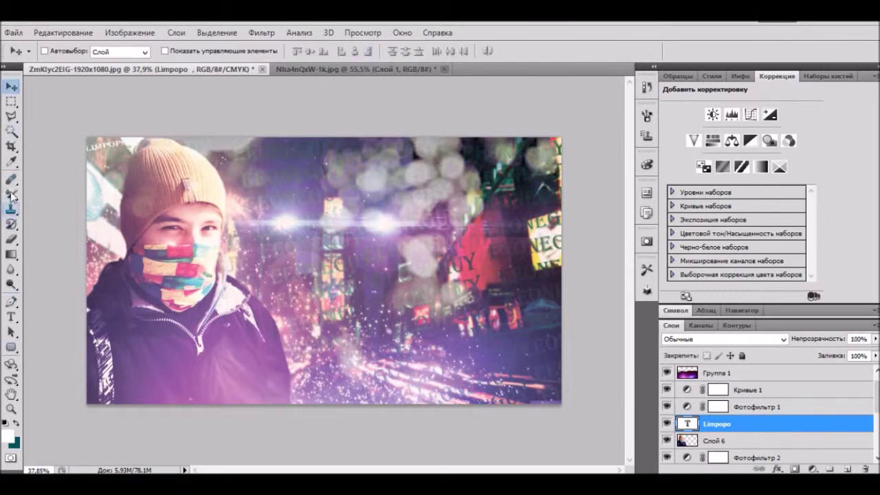
Brush a thin white signature squiggle on a new layer above the Limpopo text
left_click(11, 194)
key("ctrl+shift+alt+n")
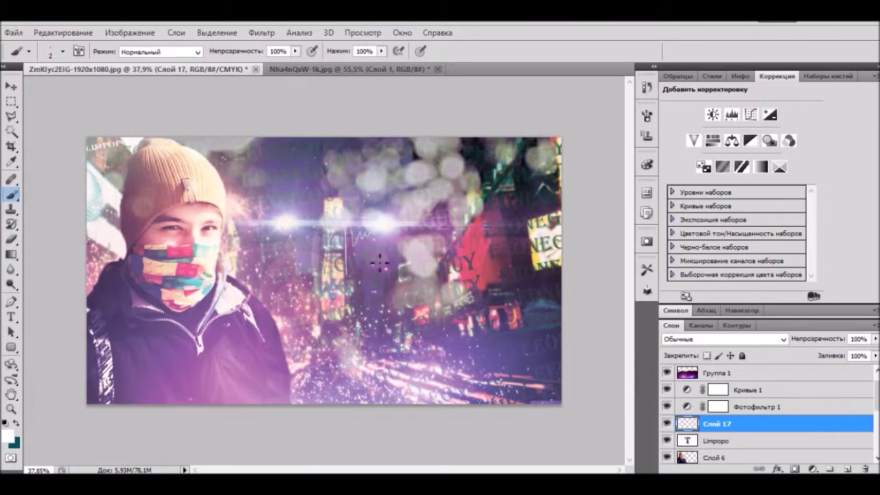
Shrink the signature squiggle with Free Transform and place it beside the Limpopo text next to the hat
key("ctrl+t")
mouse_move(283, 196)
left_mouse_down()
mouse_move(270, 228)
mouse_move(324, 251)
mouse_move(114, 113)
mouse_move(46, 81)
mouse_move(106, 106)
left_mouse_up()
scroll(354, 268, "up", 5)
scroll(228, 219, "down", 5)
scroll(168, 140, "up", 5)
left_click_drag(168, 139, 77, 90)
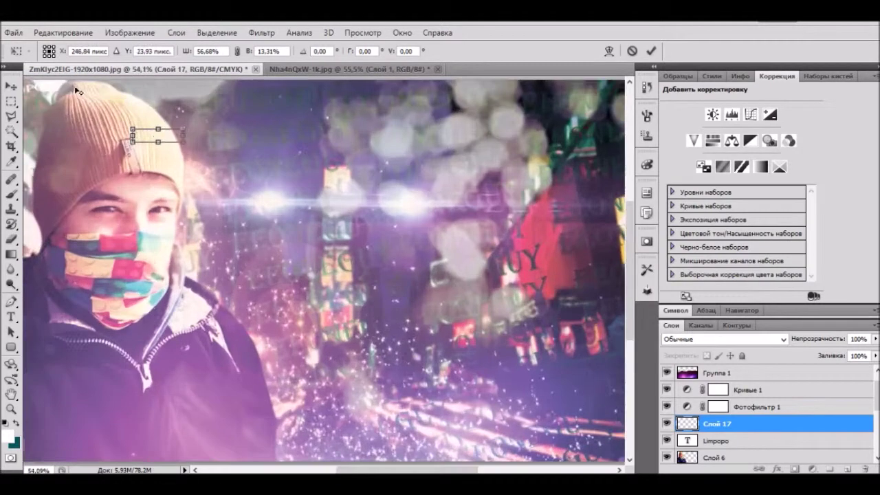
scroll(242, 174, "up", 4)
scroll(242, 175, "left", 8)
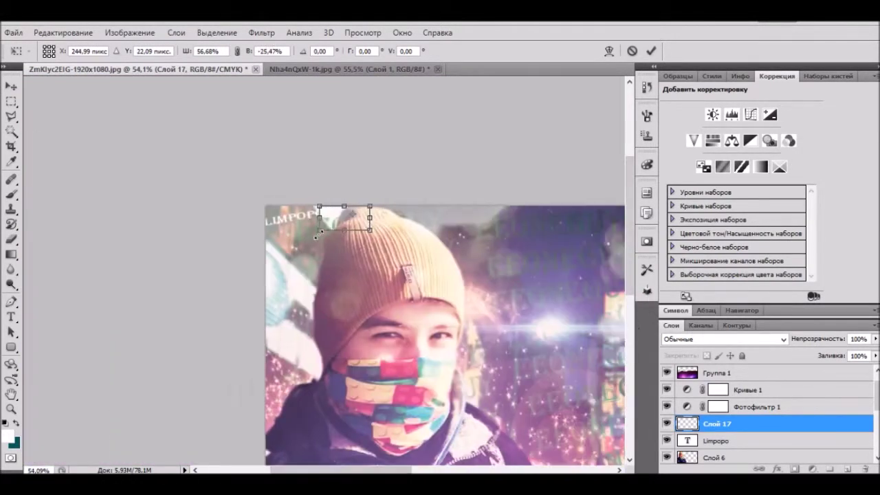
left_click_drag(316, 223, 312, 218)
key("Return")
scroll(313, 218, "down", 5)
scroll(187, 223, "up", 3)
scroll(188, 224, "down", 4)
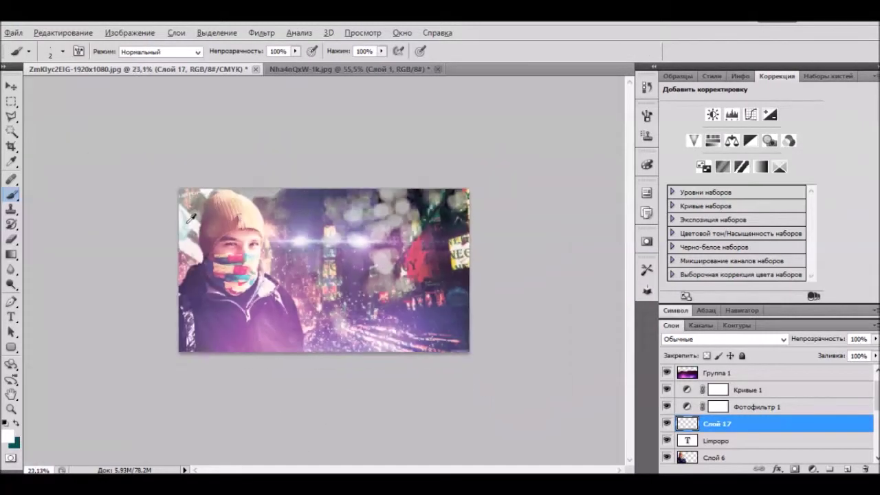
scroll(191, 217, "up", 2)
right_click(825, 448)
left_click(731, 369)
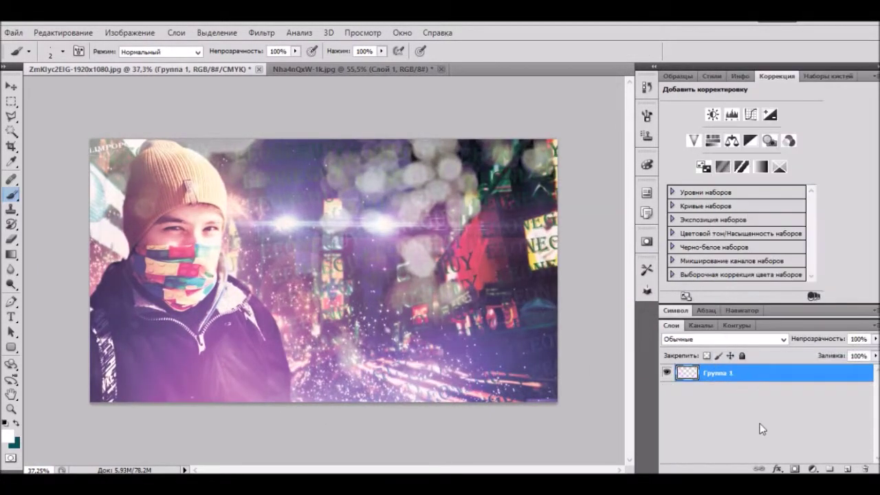
key("ctrl+z")
Duplicate the city background Слой 1 and turn off two color channels in the copy's blending options
scroll(845, 416, "down", 10)
left_click(771, 456)
key("ctrl+j")
double_click(772, 452)
left_click(658, 134)
left_click(616, 134)
left_click(845, 58)
Offset the duplicated city background slightly with Free Transform to create colored fringes
key("ctrl+t")
left_click_drag(567, 284, 568, 285)
key("Return")
Merge all visible layers into one and duplicate the merged layer
key("b")
right_click(710, 438)
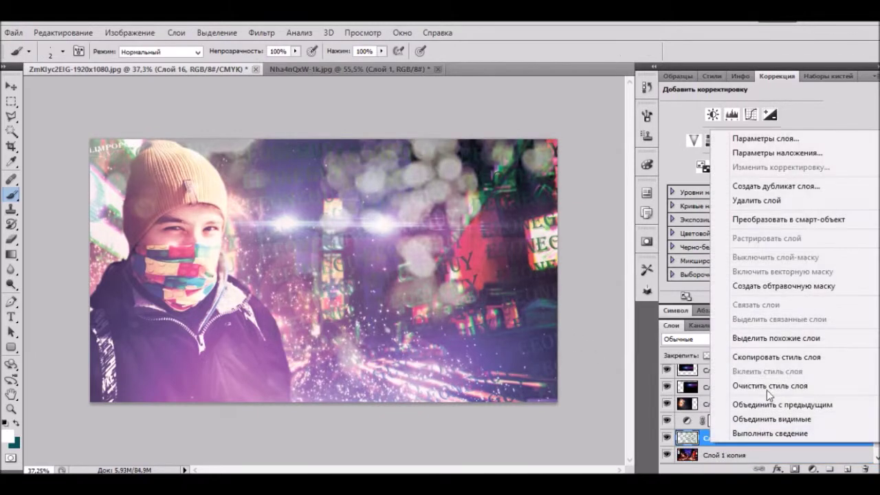
left_click(776, 420)
key("ctrl+j")
Add a Gradient Map adjustment above the merged copy with a gradient running from black to red
left_click(750, 339)
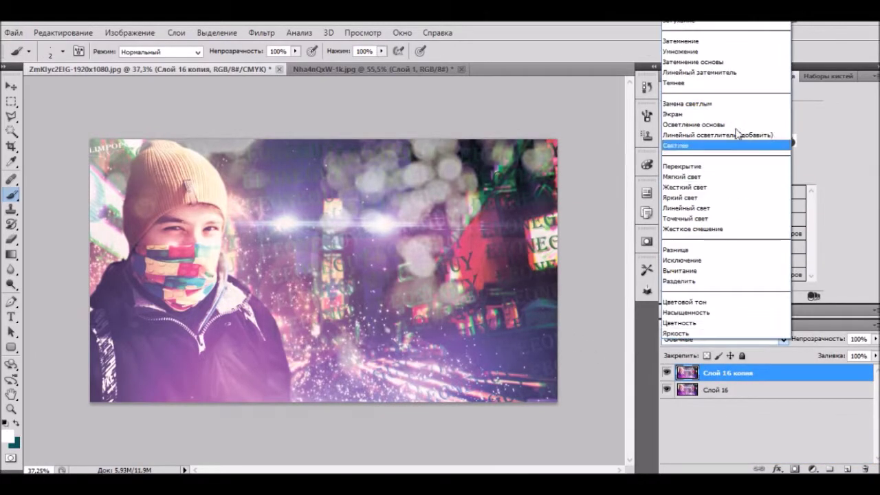
left_click(768, 338)
left_click(761, 167)
left_click(721, 117)
left_click(356, 101)
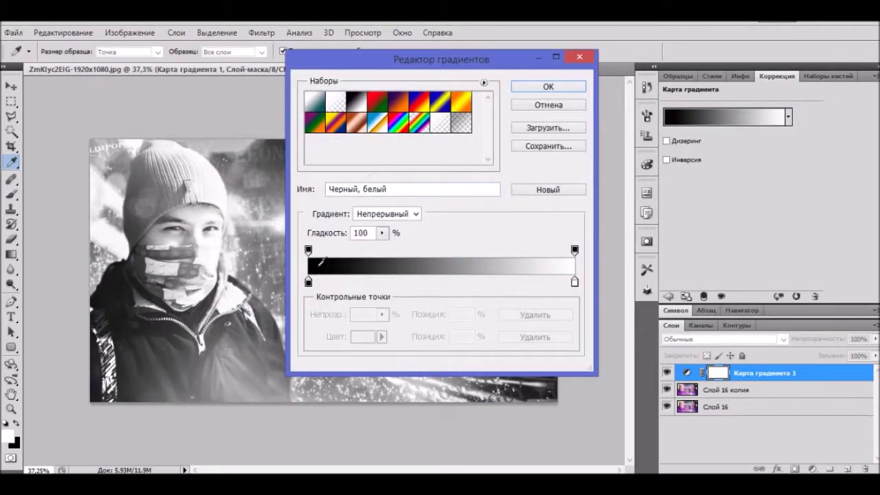
double_click(575, 281)
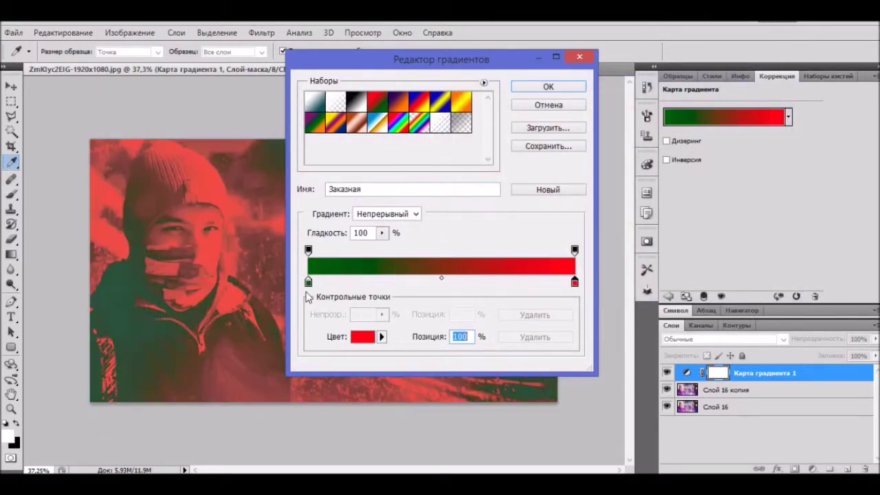
double_click(308, 281)
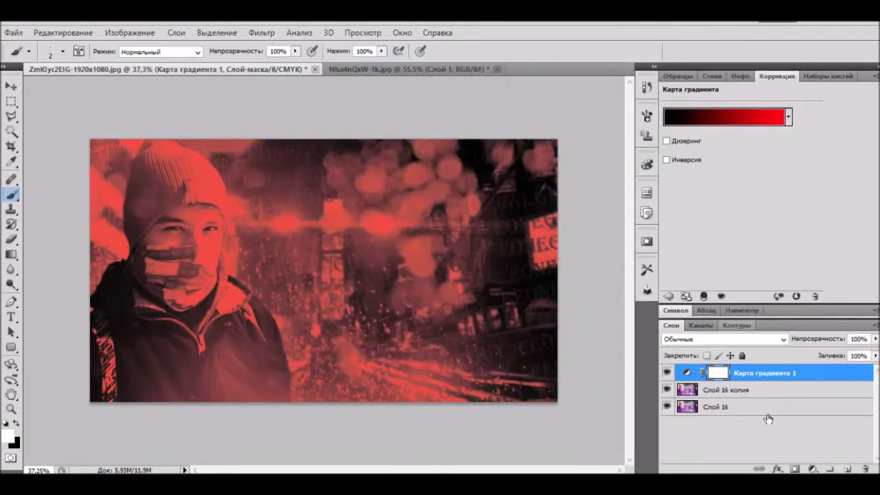
Merge the gradient map with the layer copy and set the result's blend mode to Экран (Screen)
right_click(756, 390)
left_click(756, 426)
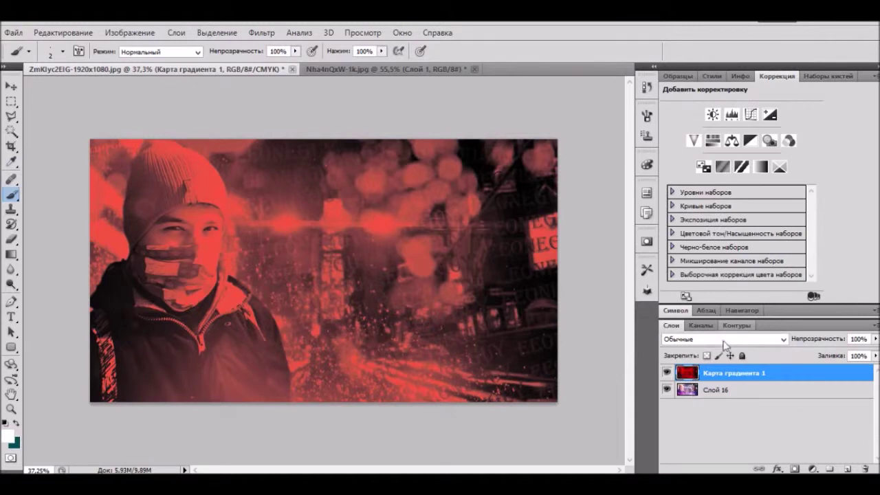
left_click(722, 339)
key("v")
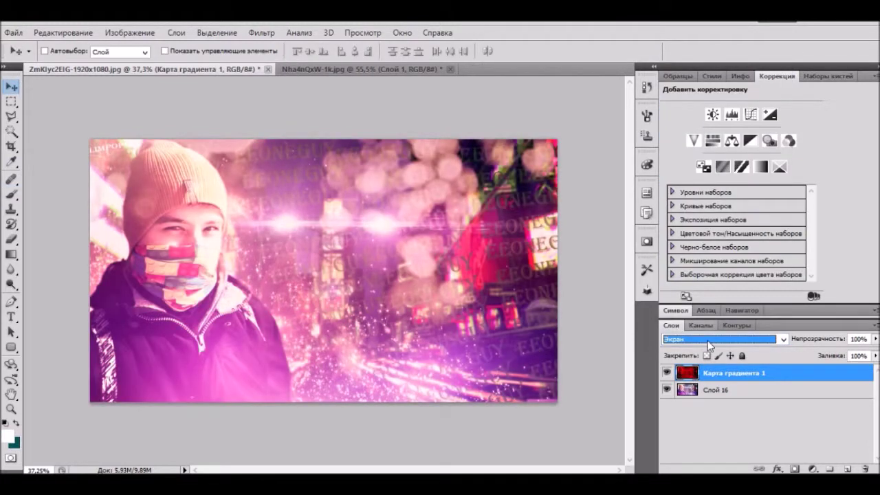
Stretch the red Screen layer horizontally past the canvas edge and reposition it with Free Transform
key("ctrl+t")
left_click_drag(263, 373, 277, 373)
left_click_drag(104, 271, 90, 271)
left_click_drag(571, 271, 610, 271)
left_click_drag(340, 278, 189, 301)
key("Return")
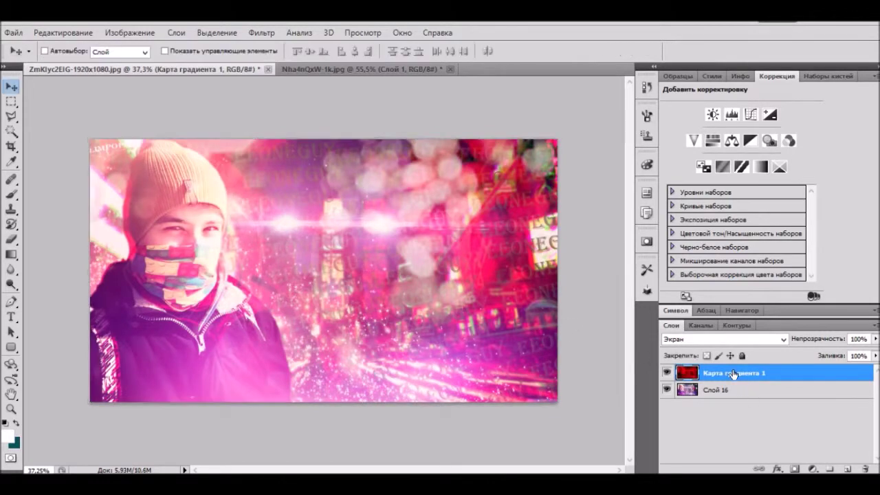
Merge the red Screen layer down into Слой 16 and duplicate the merged layer
key("ctrl+e")
key("Return")
key("ctrl+j")
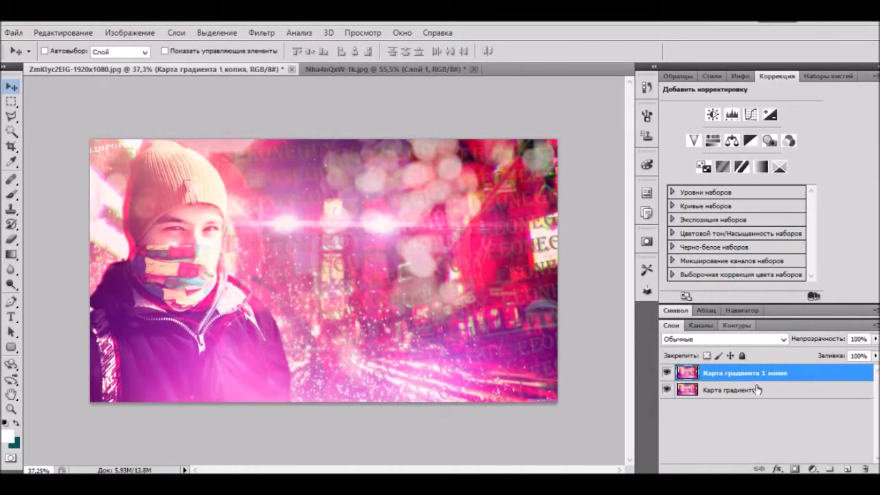
Offset the duplicate of the merged image slightly against the layer beneath with Free Transform
double_click(713, 373)
key("Escape")
key("ctrl+t")
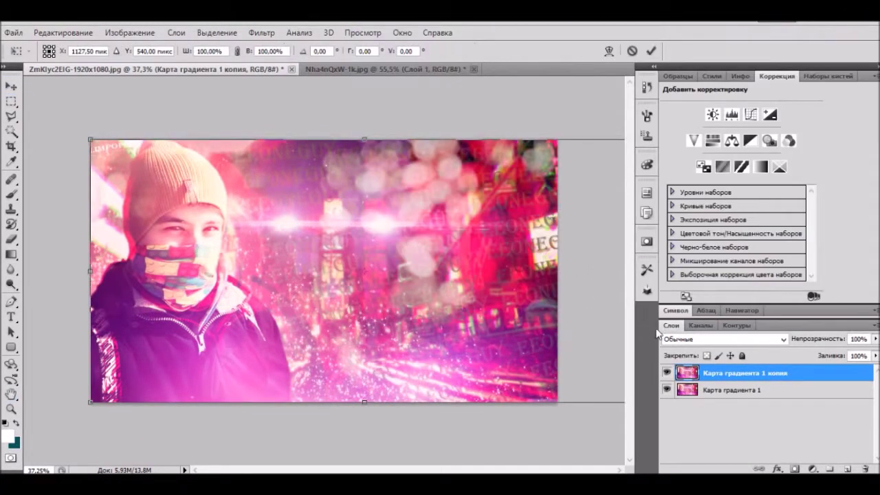
scroll(423, 308, "down", 3)
scroll(430, 300, "up", 2)
mouse_move(560, 271)
left_mouse_down()
mouse_move(546, 269)
mouse_move(564, 267)
left_mouse_up()
key("Return")
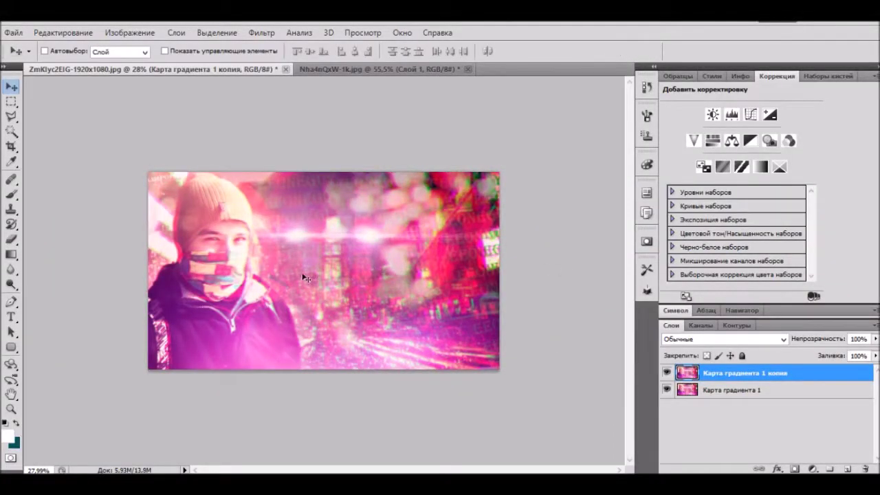